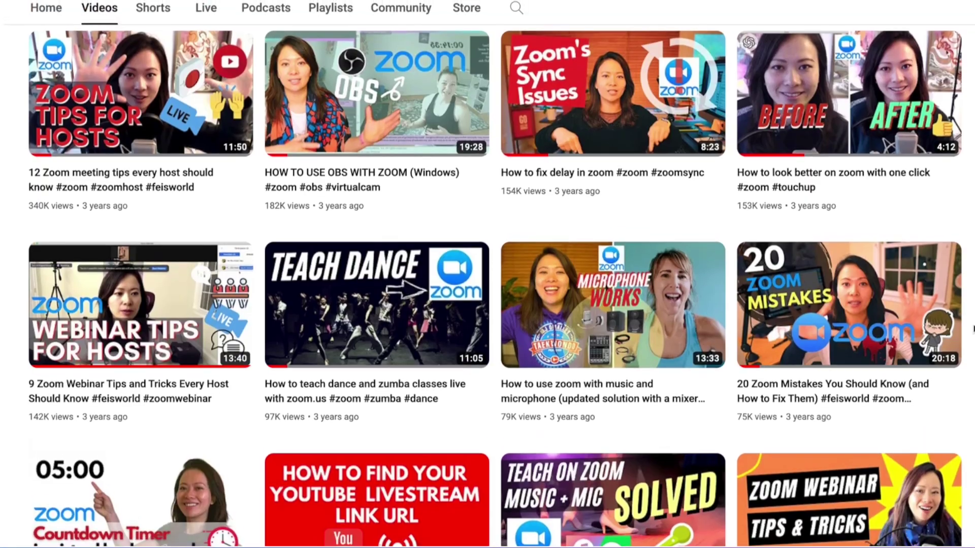
# Add a Custom HTML block under the AI Video Tutorial heading containing the Synthesia iframe code.
pyautogui.scroll(-3, 964, 319)
pyautogui.scroll(-3, 970, 326)
pyautogui.scroll(-2, 970, 325)
pyautogui.scroll(-5, 970, 326)
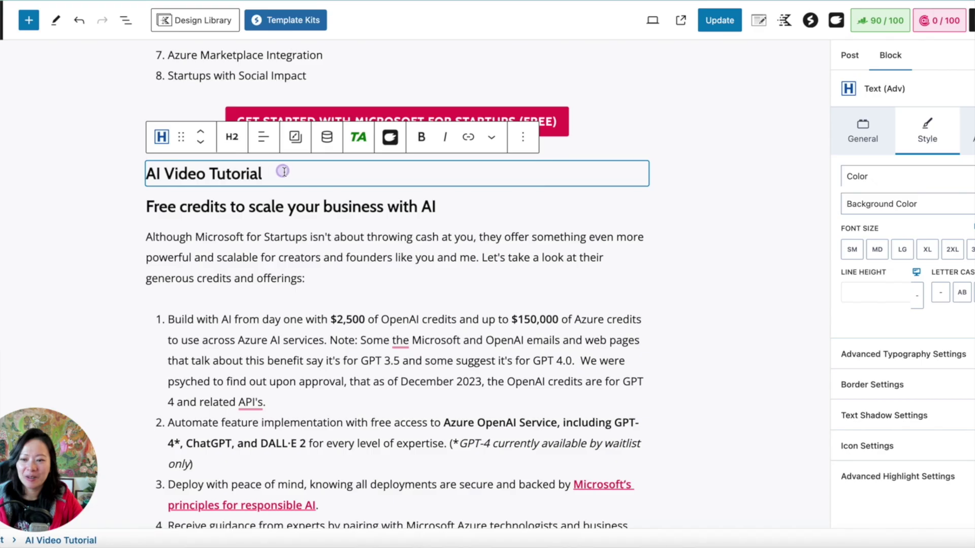
pyautogui.press('Return')
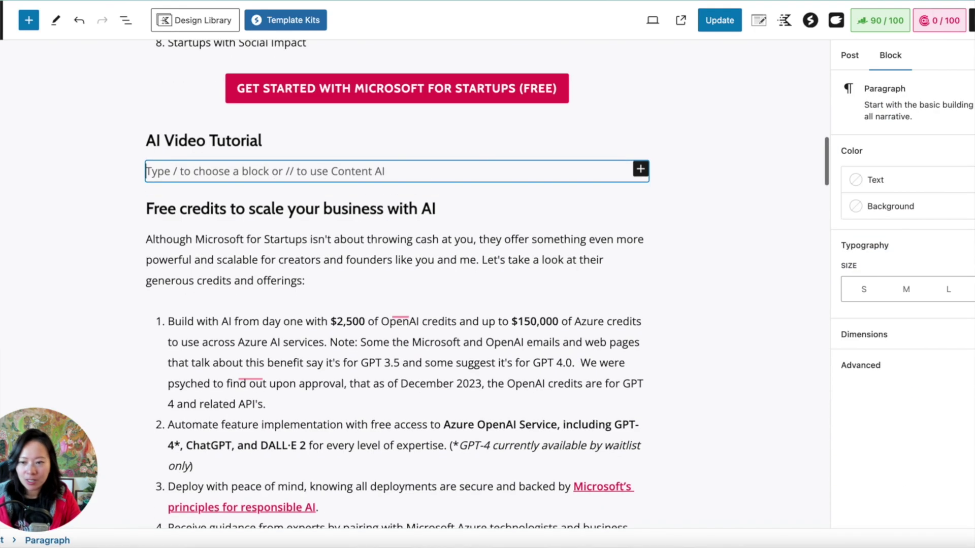
pyautogui.write('/')
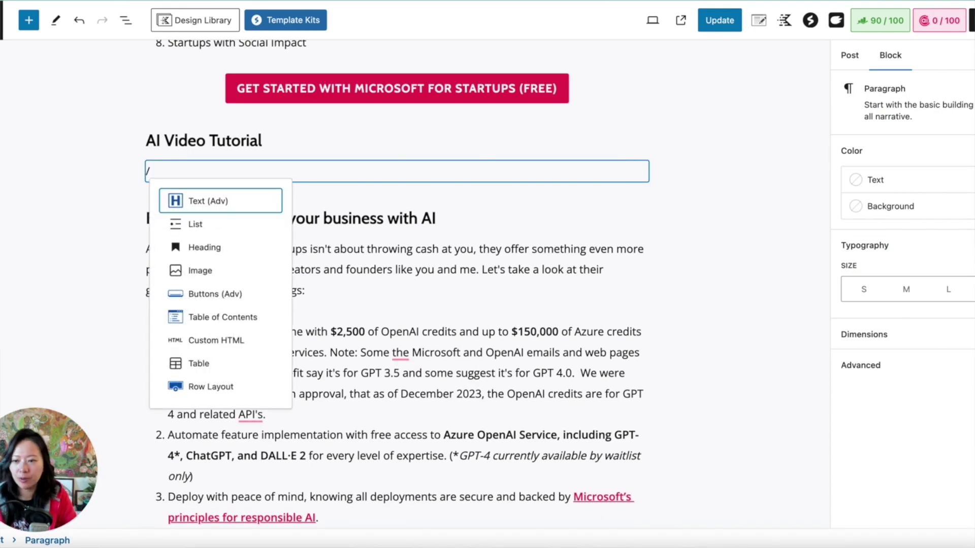
pyautogui.write('html')
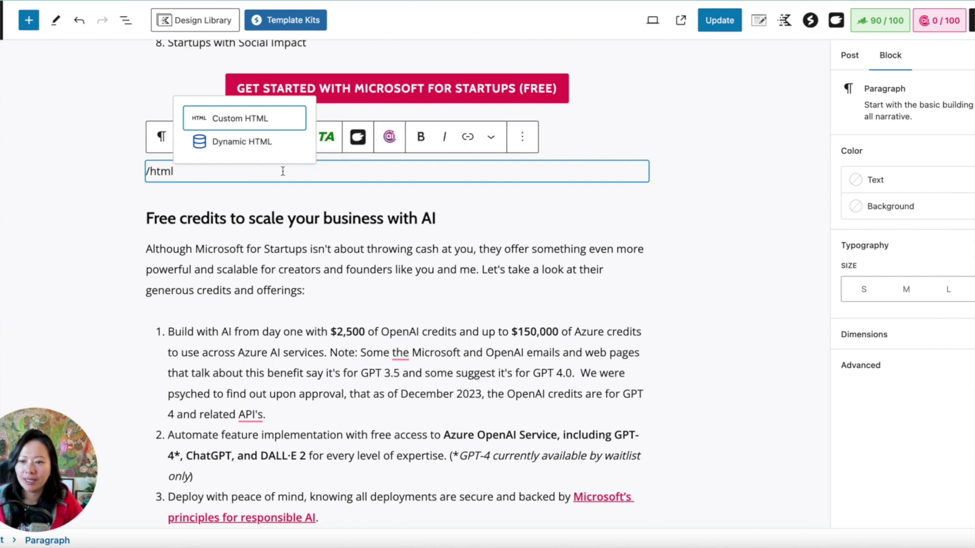
pyautogui.click(266, 121)
pyautogui.hotkey('ctrl', 'v')
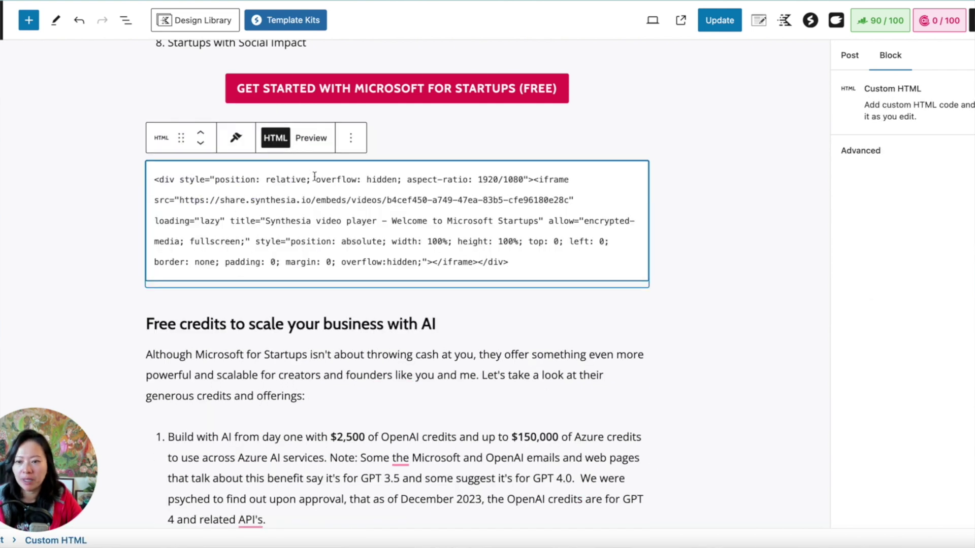
# Preview the embedded video and view the live Microsoft for Startups post.
pyautogui.click(310, 138)
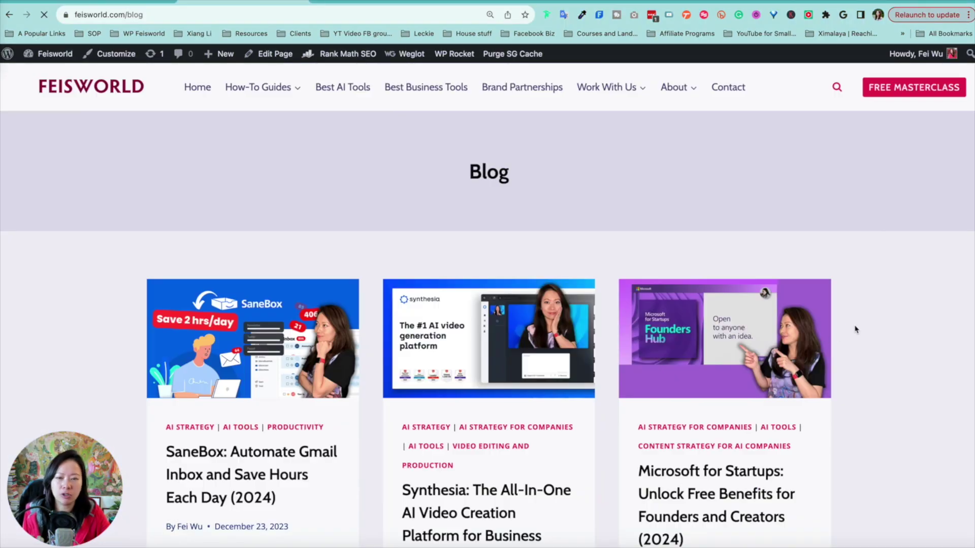
pyautogui.scroll(-2, 861, 324)
pyautogui.scroll(-6, 862, 323)
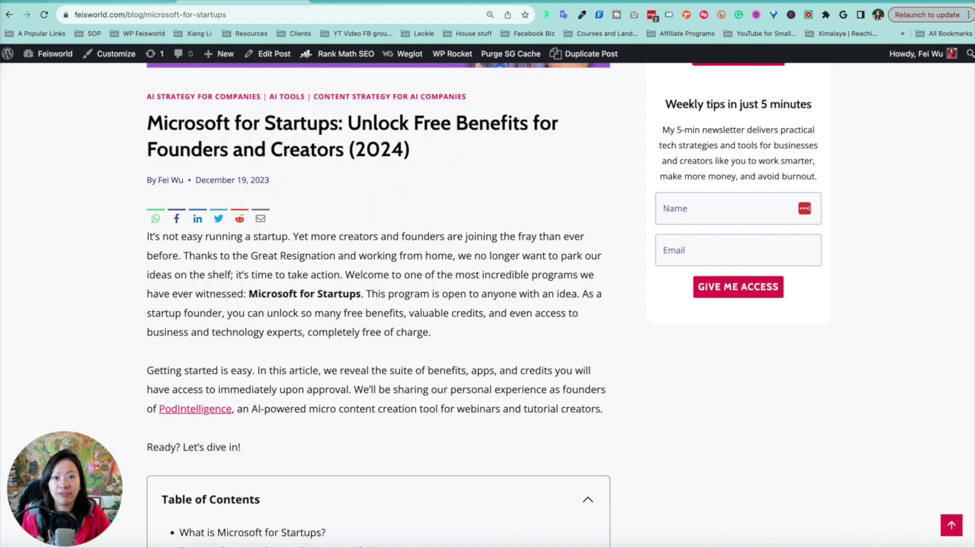
# On Synthesia's Avatars page, read through and close the Latest Updates announcements panel.
pyautogui.click(127, 2)
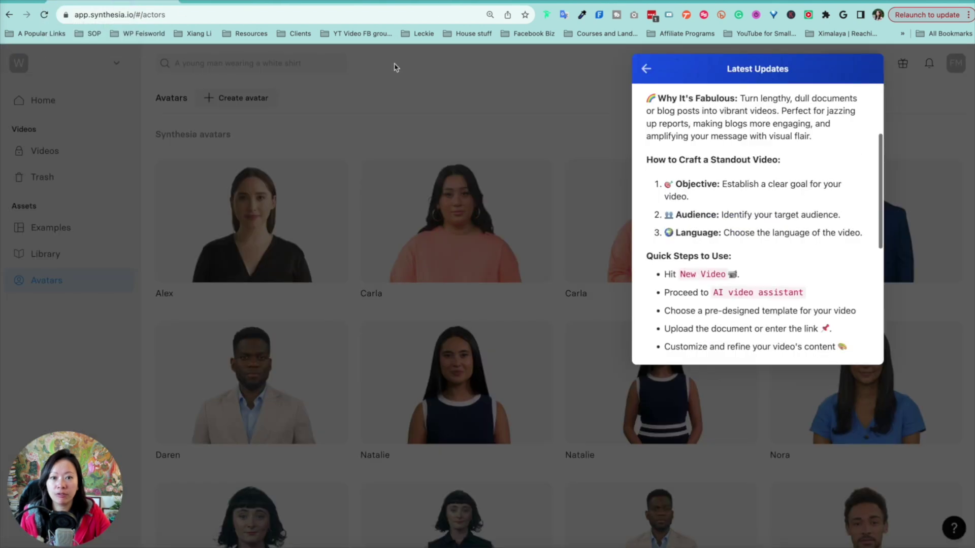
pyautogui.scroll(-1, 817, 299)
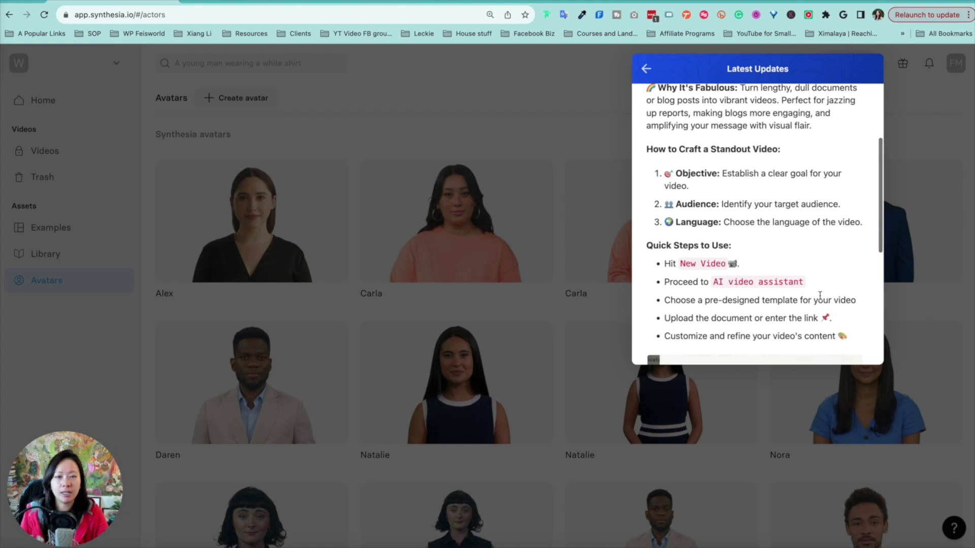
pyautogui.scroll(-1, 828, 273)
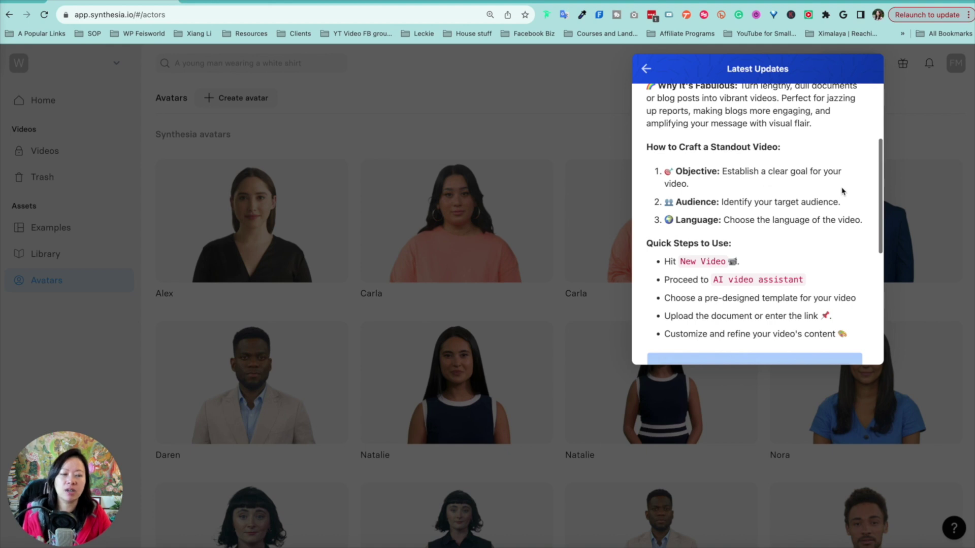
pyautogui.scroll(-2, 847, 201)
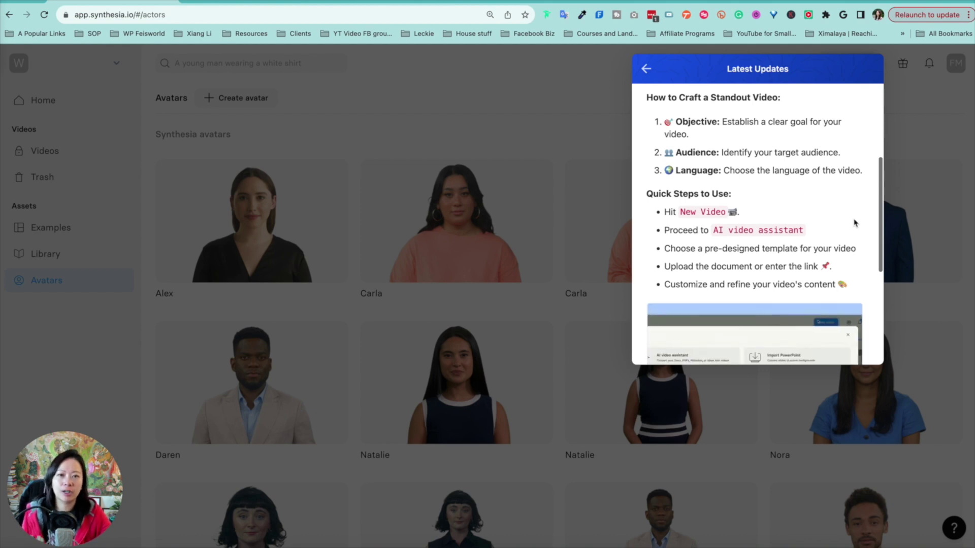
pyautogui.scroll(-1, 852, 222)
pyautogui.click(67, 95)
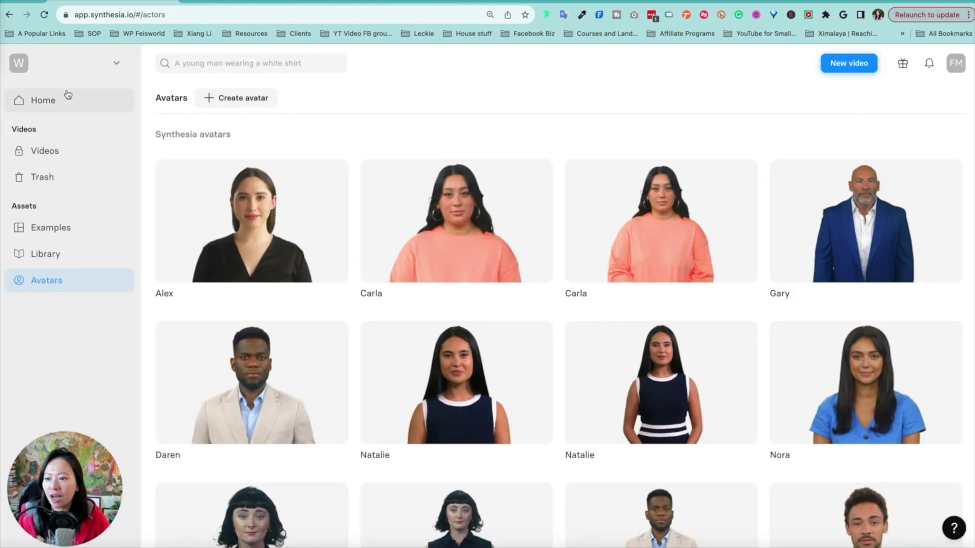
# From the Synthesia home page, start a new video with the AI video assistant.
pyautogui.click(59, 100)
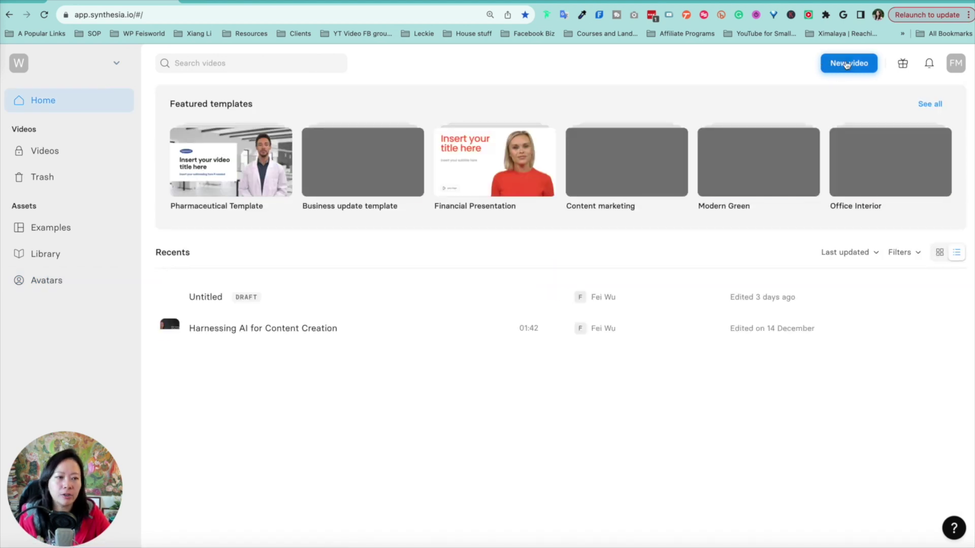
pyautogui.click(848, 67)
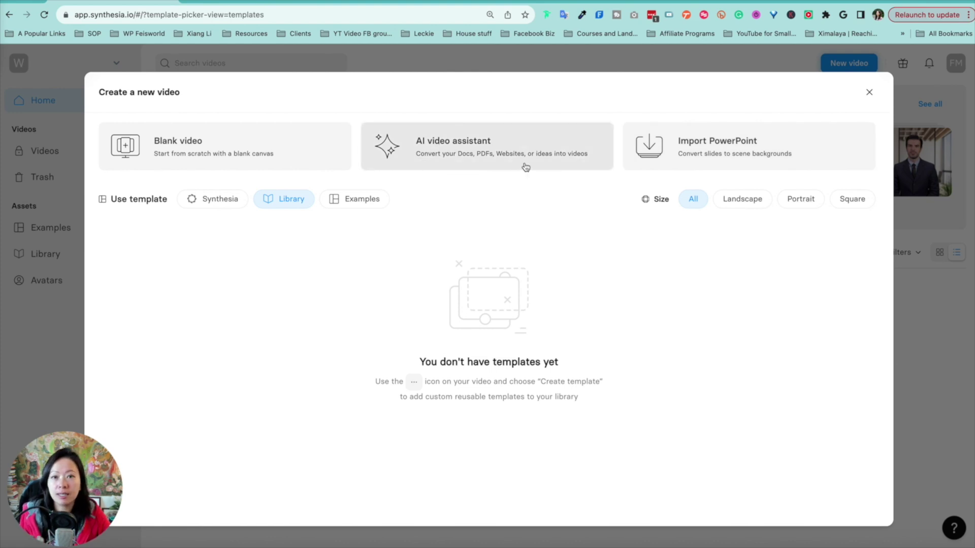
pyautogui.click(553, 162)
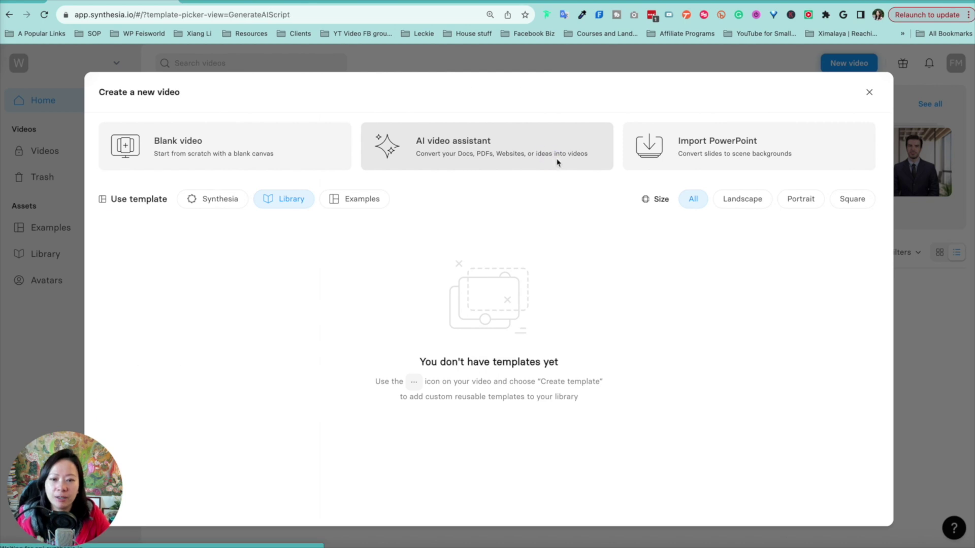
# Copy the Microsoft for Startups blog post's web address from the blog tab.
pyautogui.hotkey('ctrl', 'Tab')
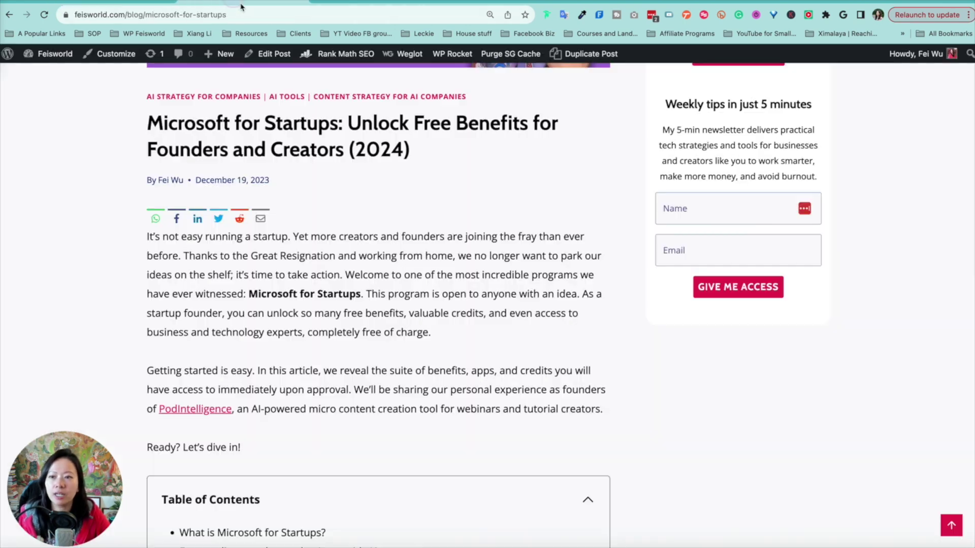
pyautogui.click(233, 12)
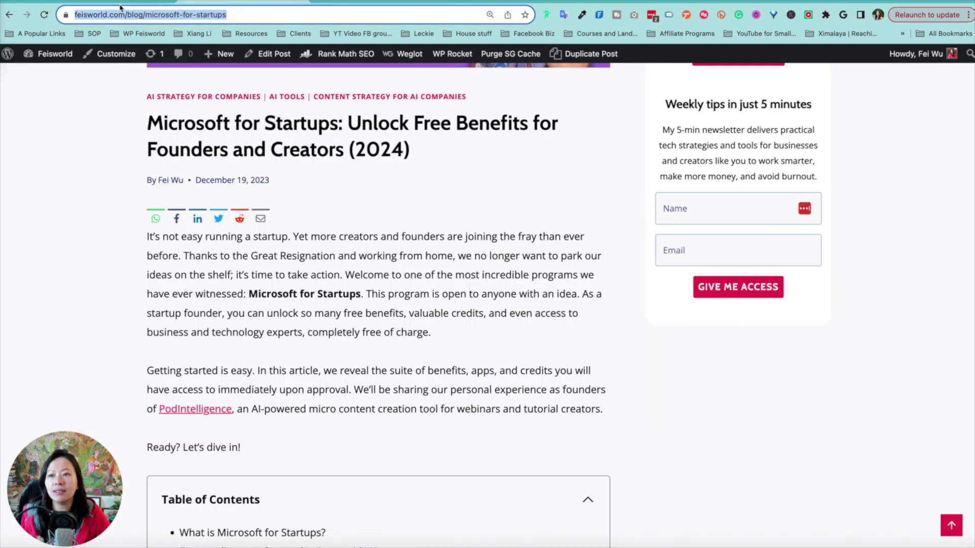
pyautogui.hotkey('ctrl', 'shift', 'Tab')
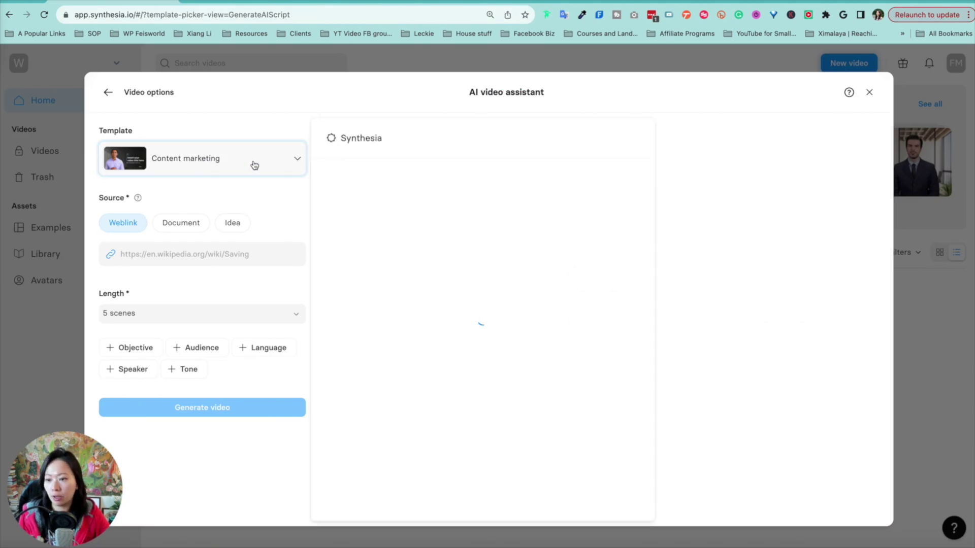
# Choose the Business update template from the assistant's Template dropdown.
pyautogui.click(270, 162)
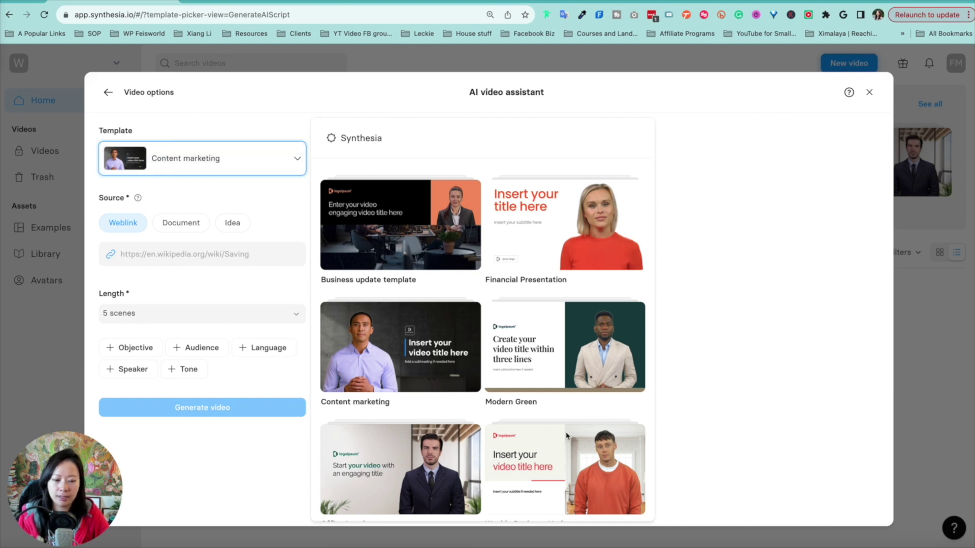
pyautogui.click(211, 168)
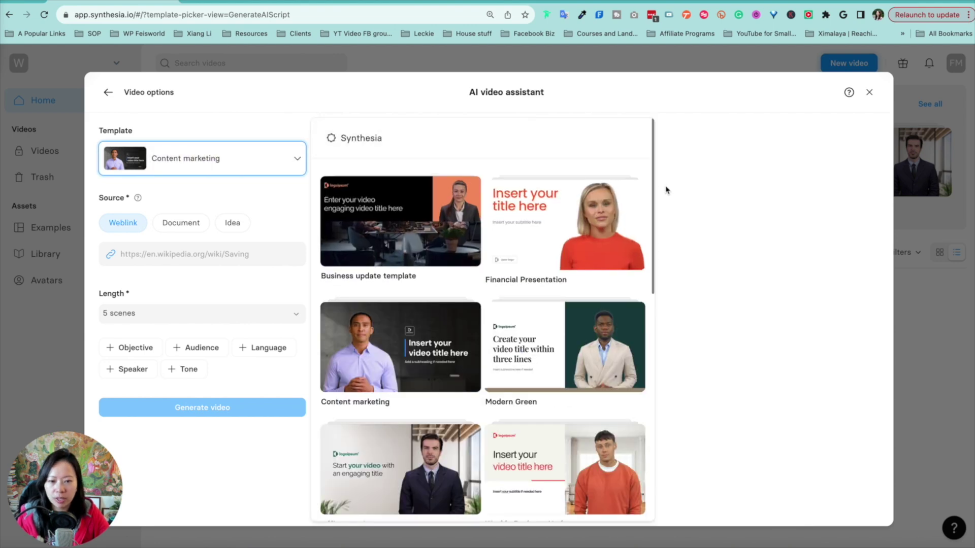
pyautogui.click(405, 243)
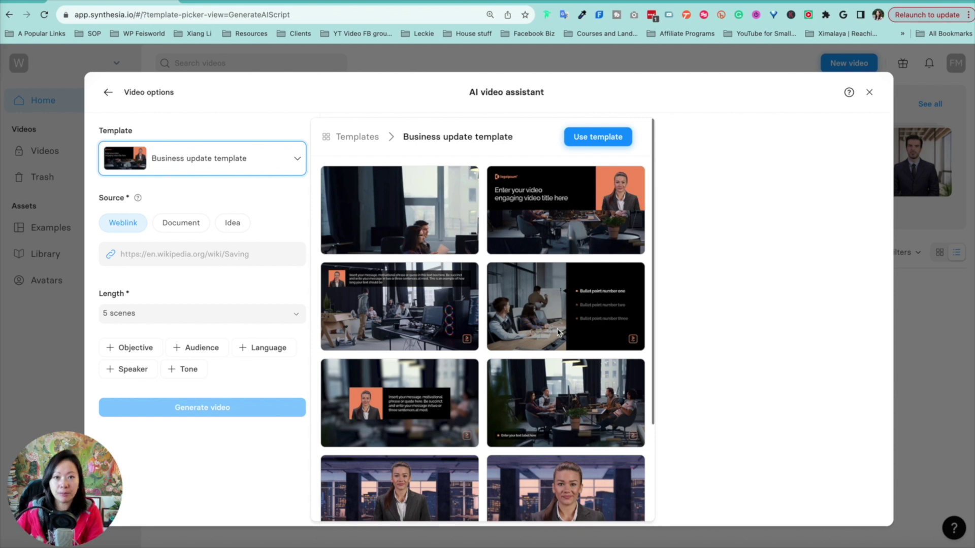
# Paste the Microsoft for Startups blog post link as the weblink source.
pyautogui.click(177, 253)
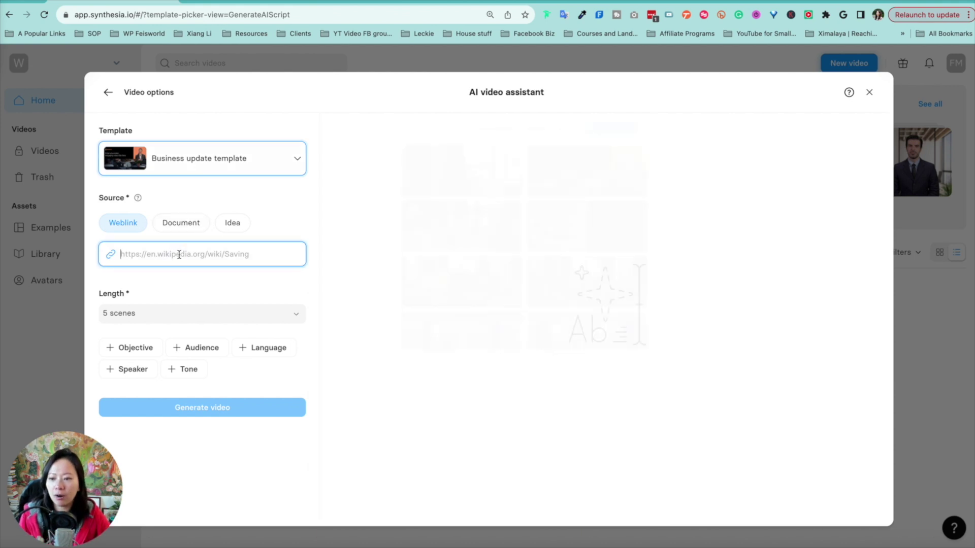
pyautogui.press('super+v')
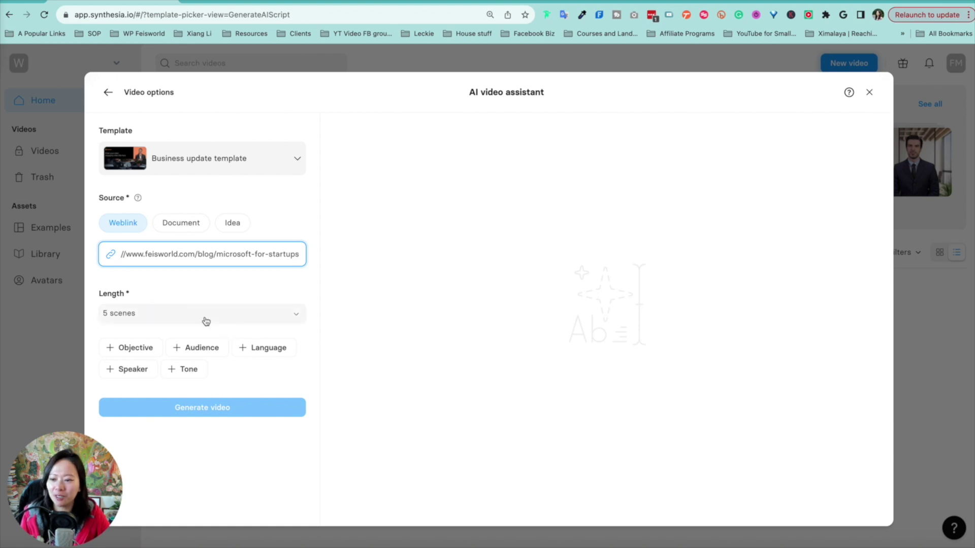
pyautogui.click(234, 321)
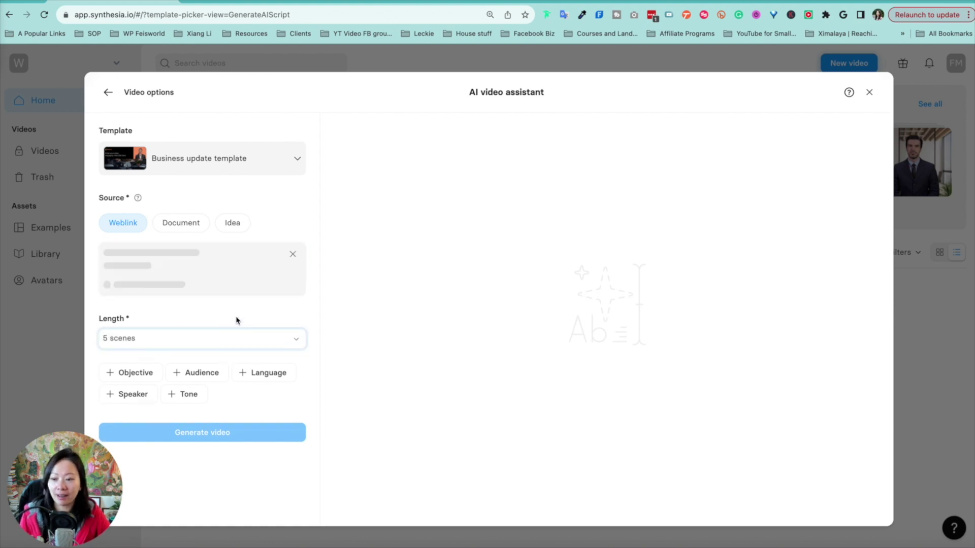
# Set the video length to 12 scenes, checking the blog post alongside.
pyautogui.click(261, 337)
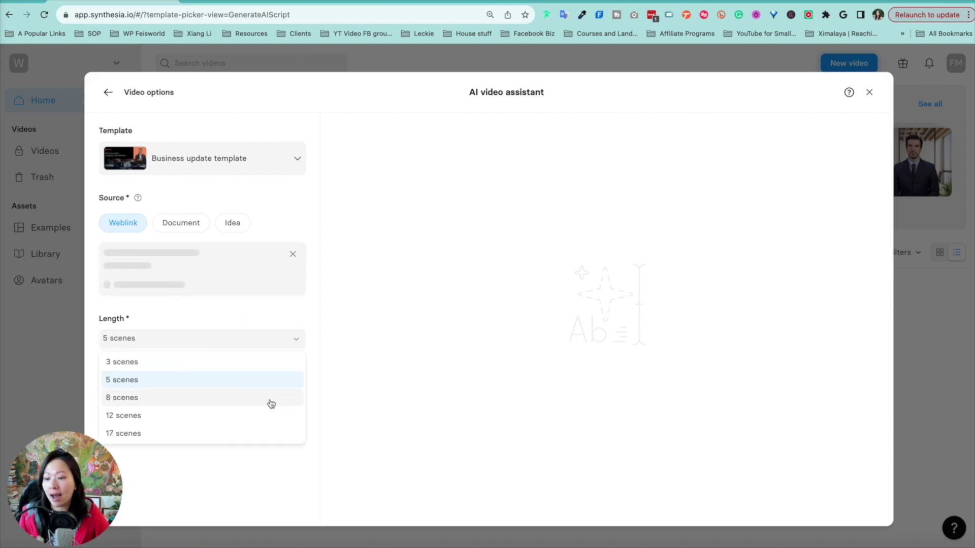
pyautogui.click(242, 4)
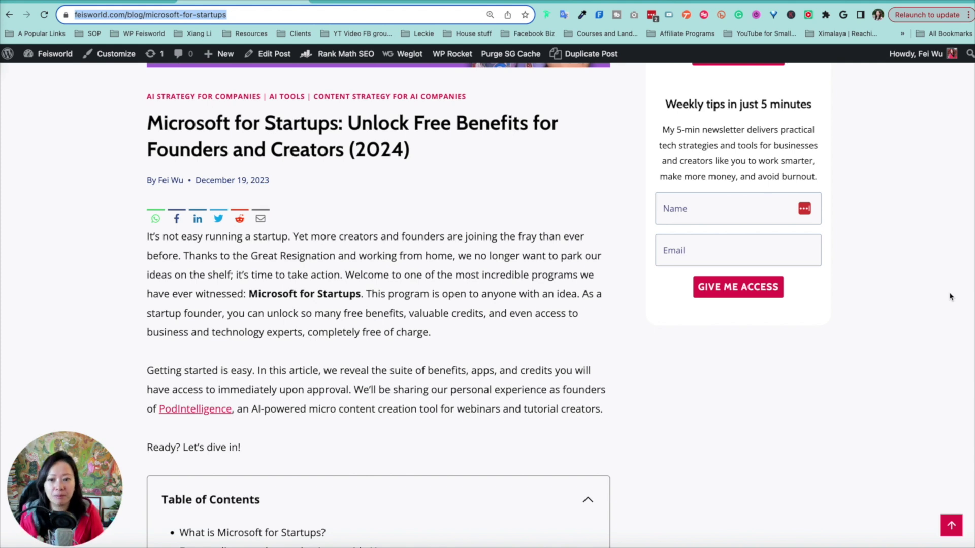
pyautogui.scroll(-7, 554, 304)
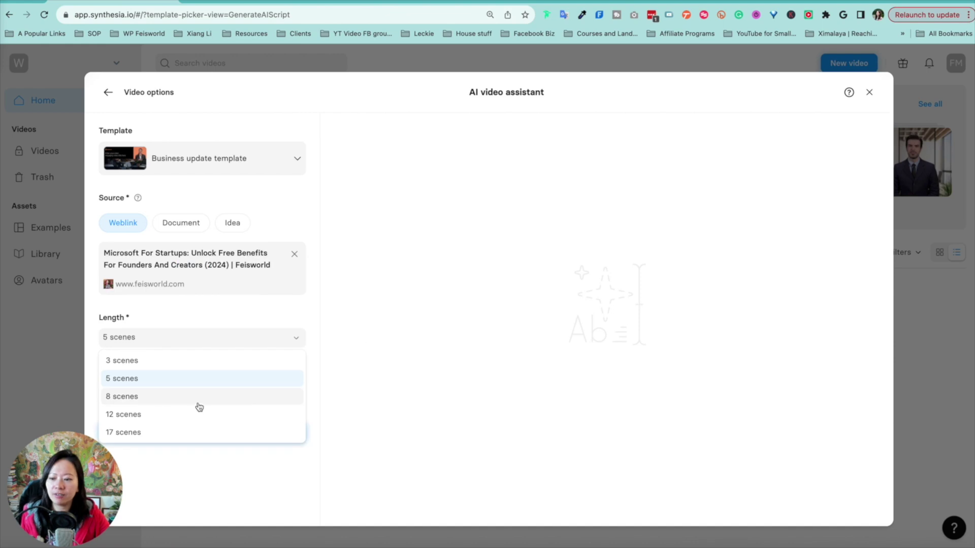
pyautogui.click(196, 410)
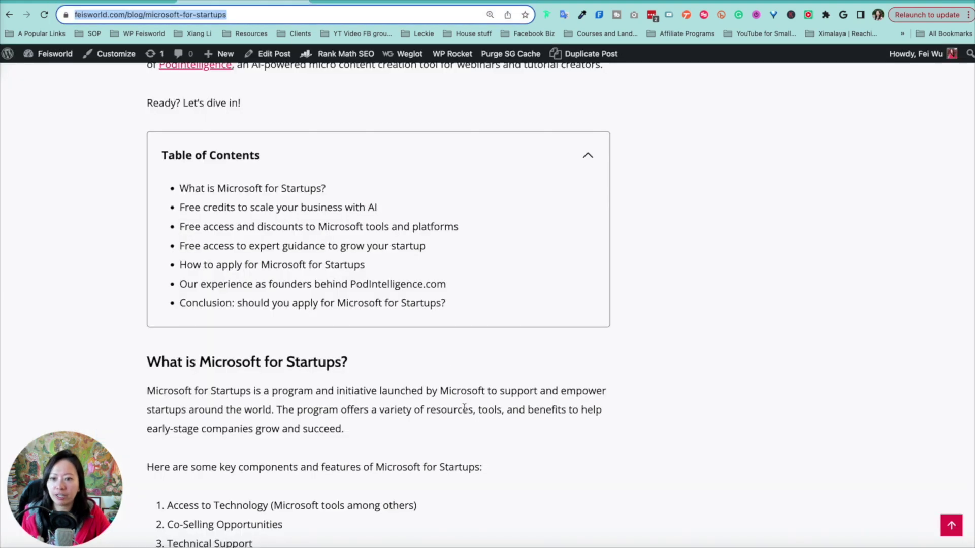
pyautogui.scroll(-2, 554, 389)
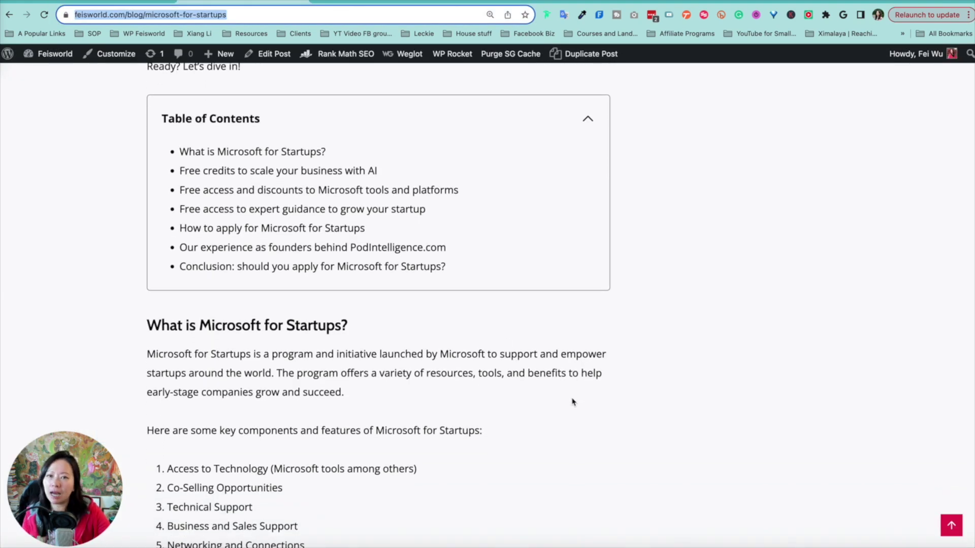
pyautogui.scroll(-15, 572, 402)
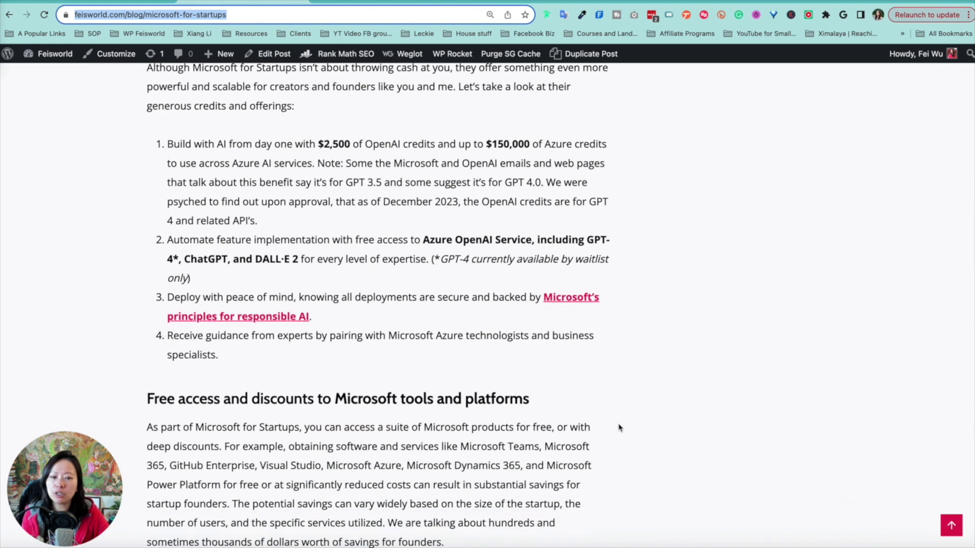
pyautogui.scroll(-2, 619, 428)
pyautogui.scroll(2, 619, 428)
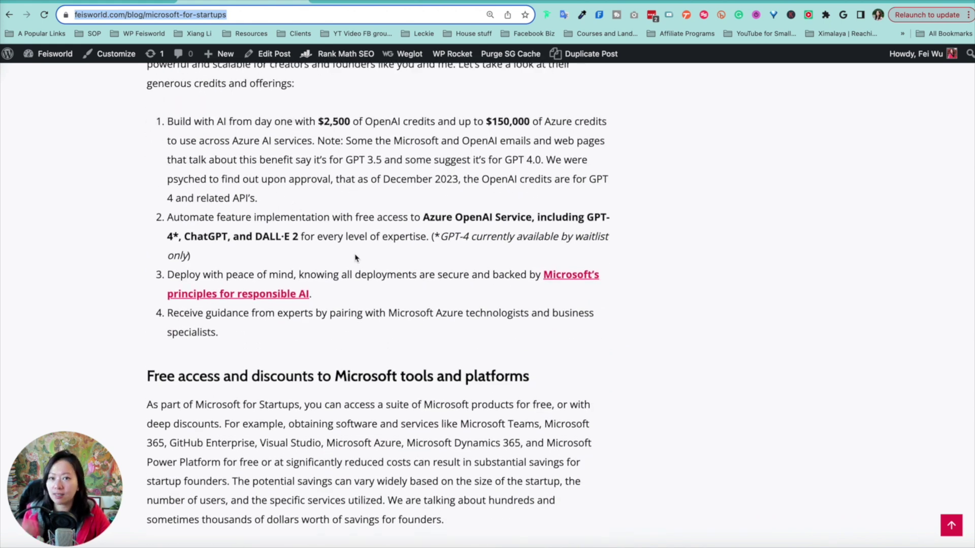
# Generate the 12-scene 'Welcome to Microsoft Startups' draft, review its scene scripts, and continue in the editor.
pyautogui.click(132, 3)
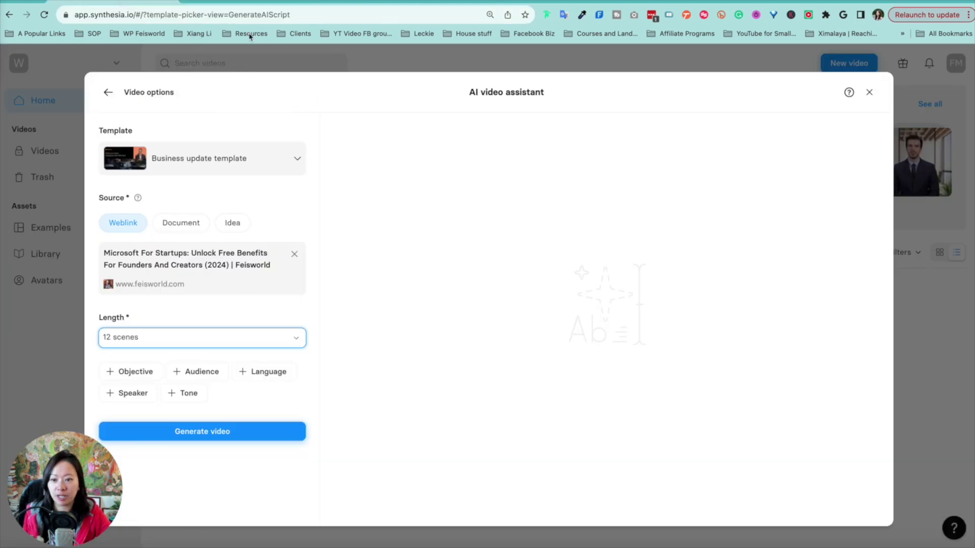
pyautogui.click(275, 438)
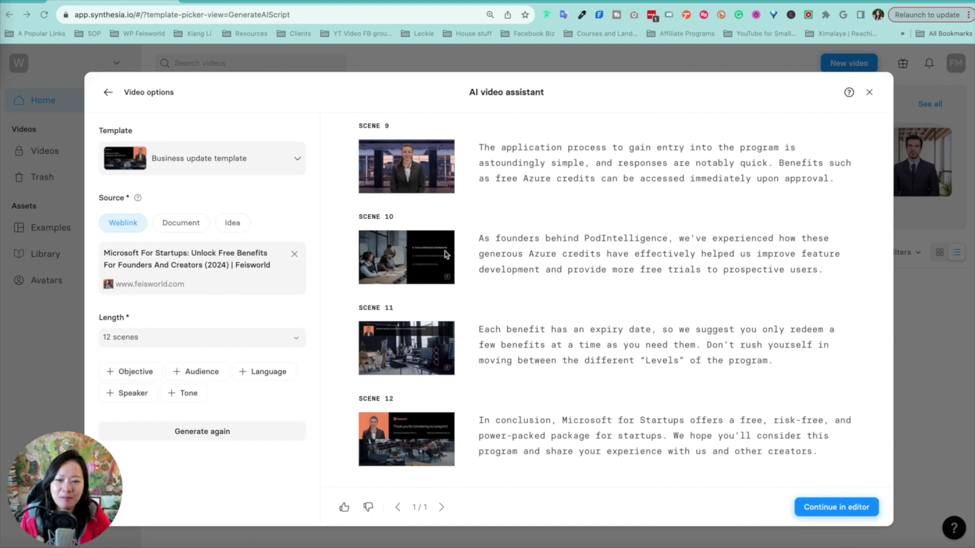
pyautogui.scroll(8, 667, 250)
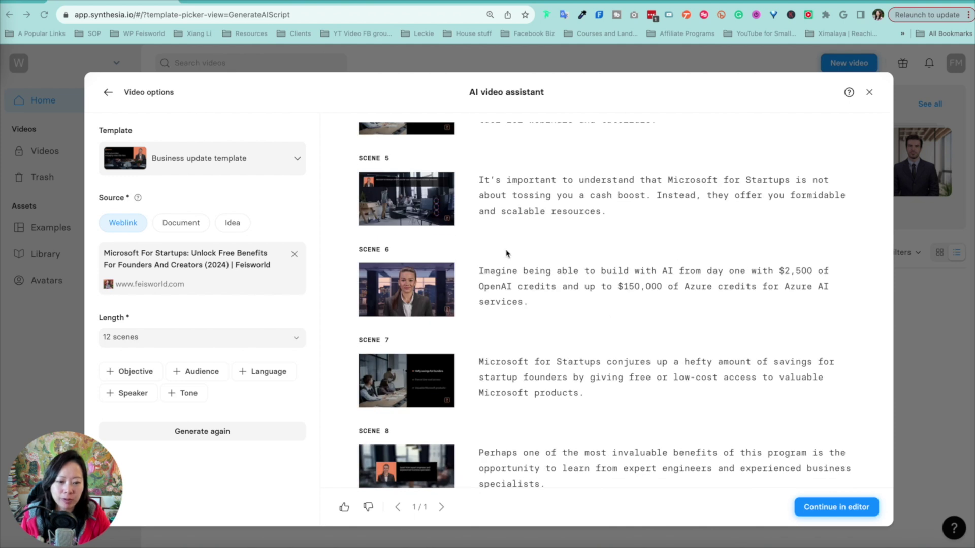
pyautogui.scroll(5, 614, 344)
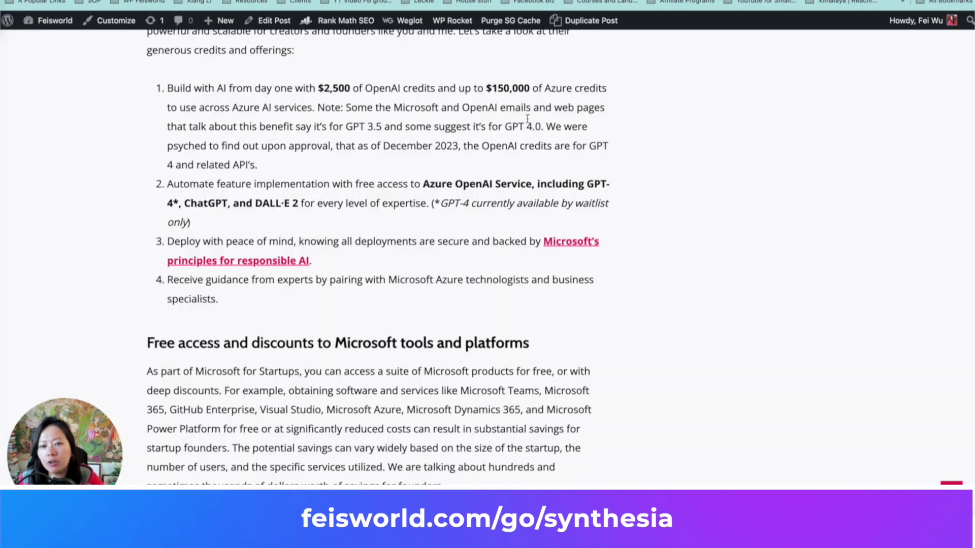
pyautogui.scroll(-10, 576, 205)
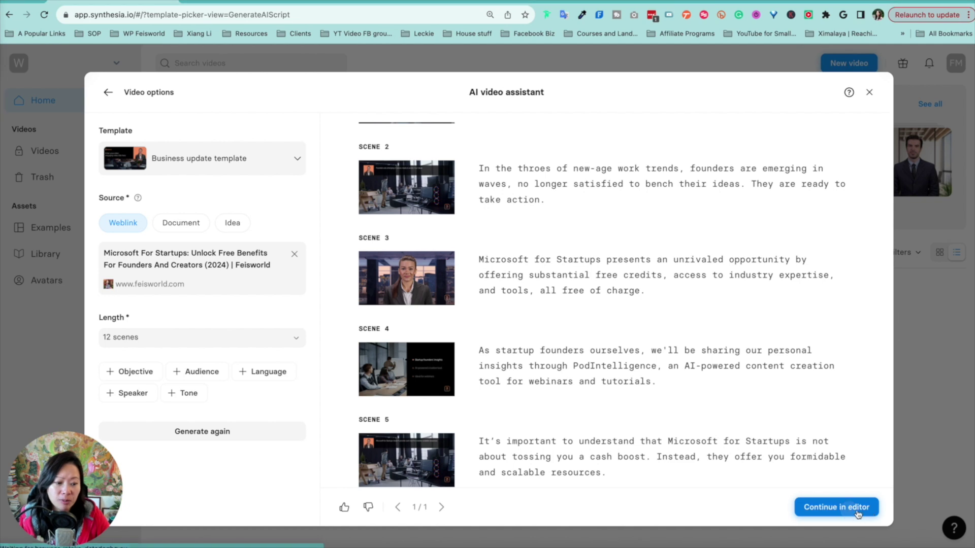
pyautogui.click(849, 513)
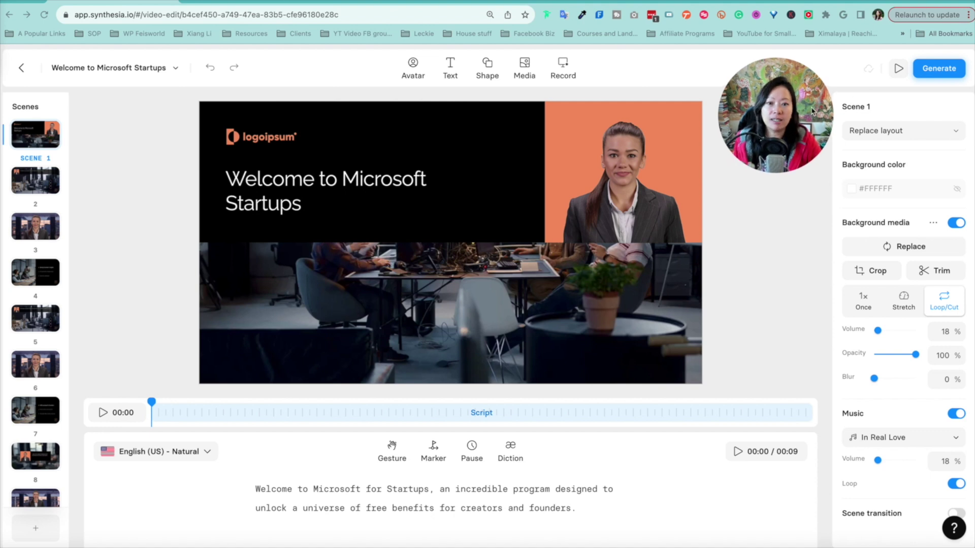
# Browse the avatar list without adding one, then select scene 1's logoipsum logo.
pyautogui.click(413, 67)
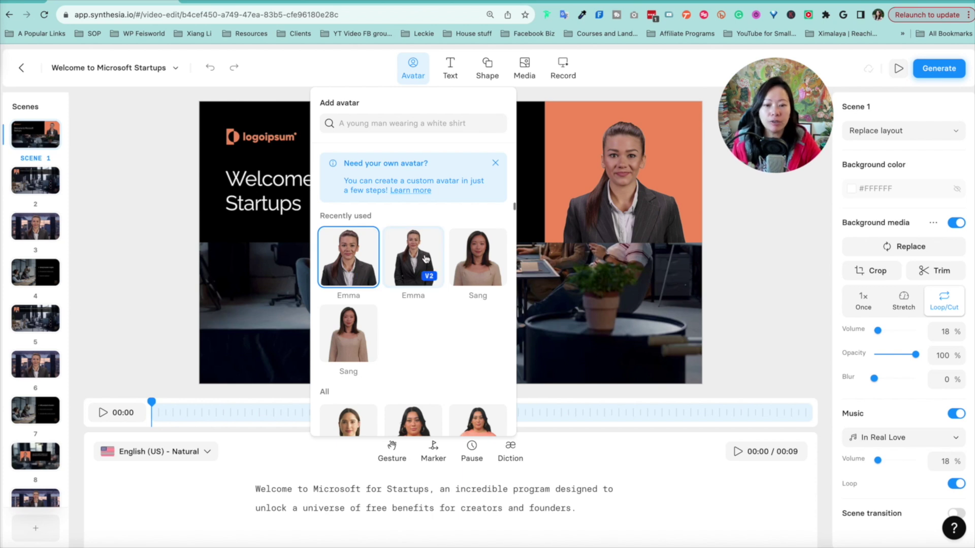
pyautogui.scroll(-3, 427, 284)
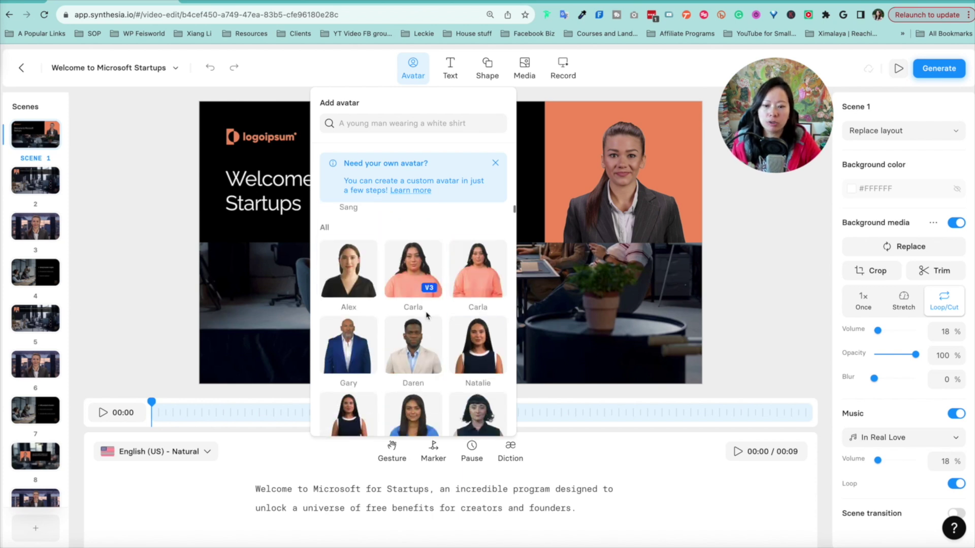
pyautogui.click(648, 90)
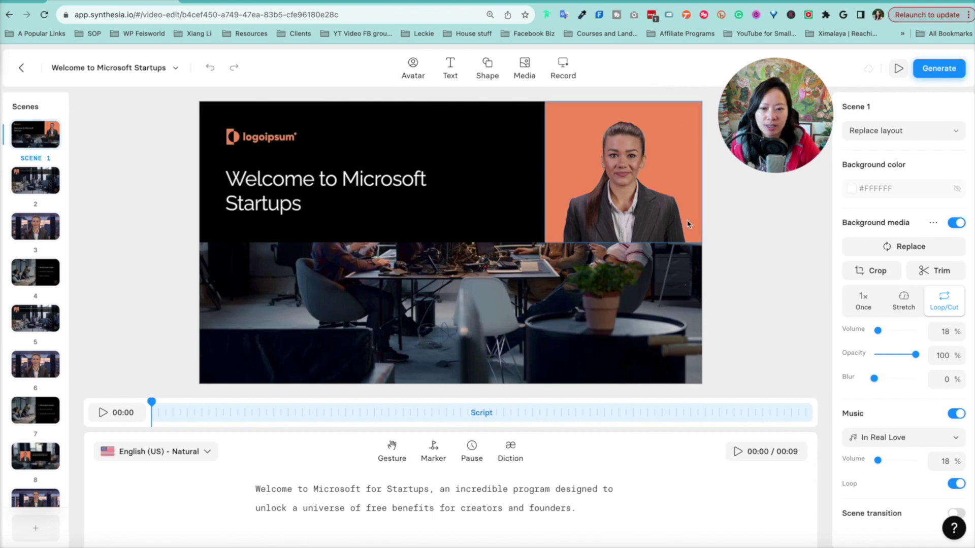
pyautogui.click(252, 139)
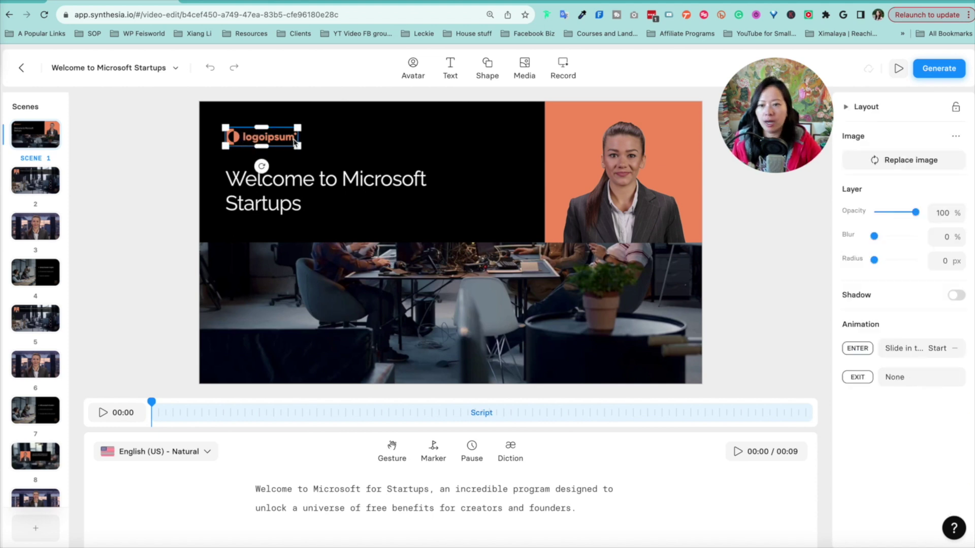
# Check scene 2's corner logo, then look over the Text and Shape options.
pyautogui.press('Escape')
pyautogui.click(36, 180)
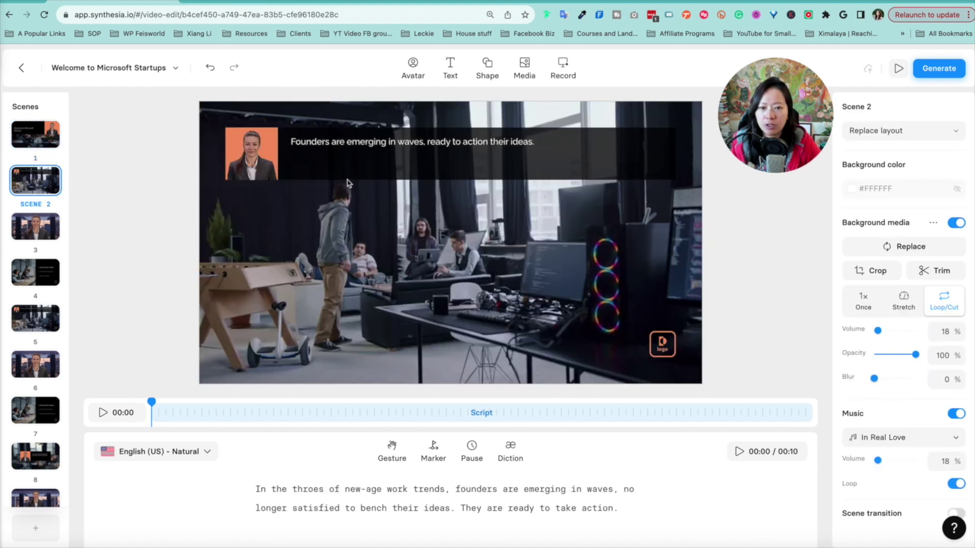
pyautogui.click(663, 350)
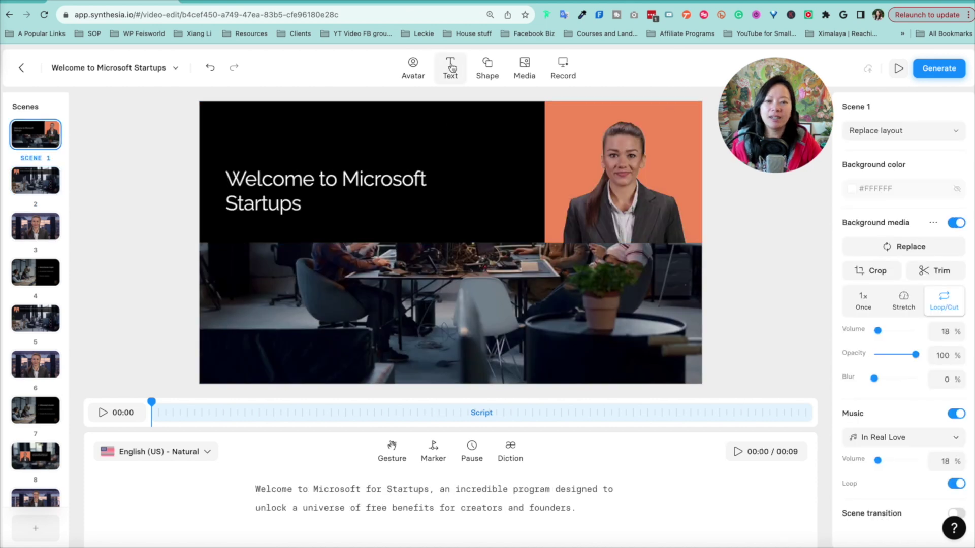
pyautogui.click(450, 66)
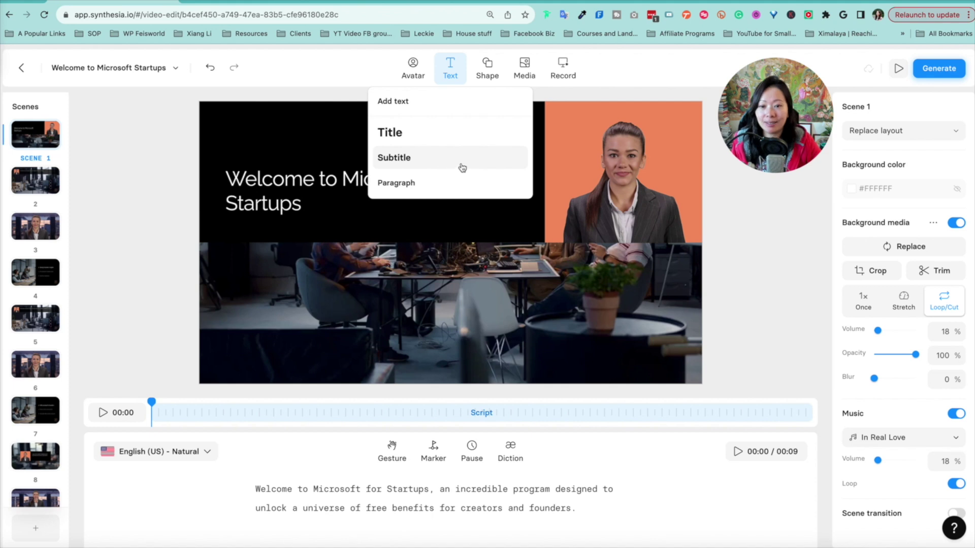
pyautogui.click(487, 70)
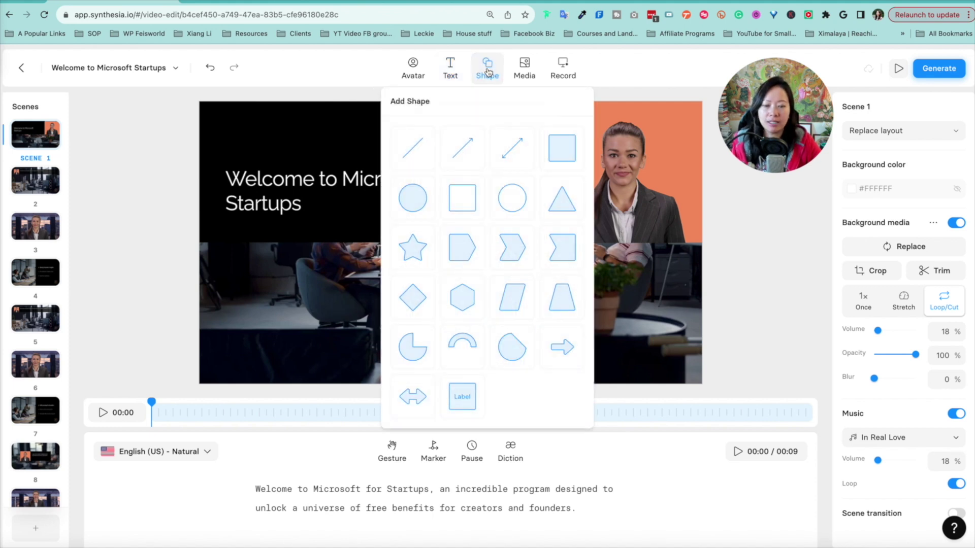
# Open the media library, try Icons8, then return to Shutterstock stock footage.
pyautogui.click(536, 74)
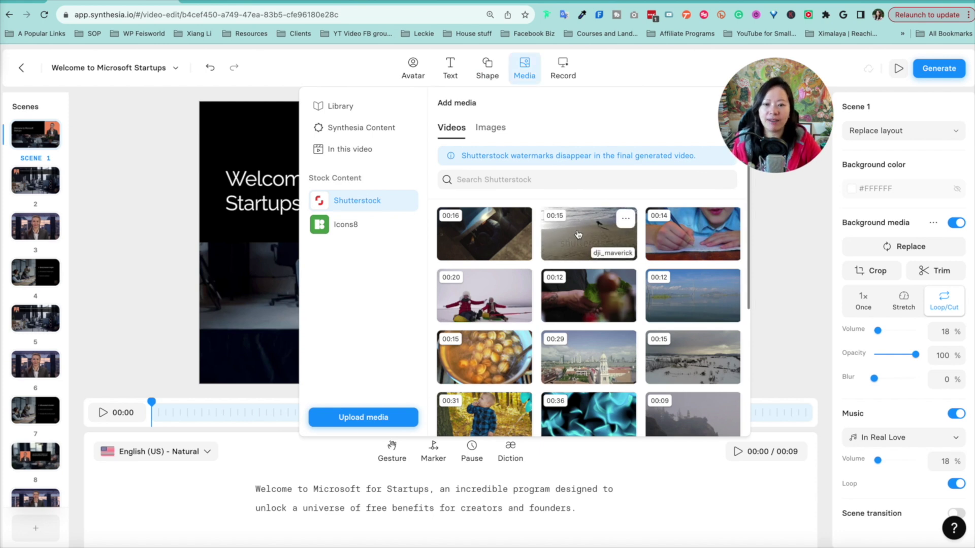
pyautogui.click(375, 227)
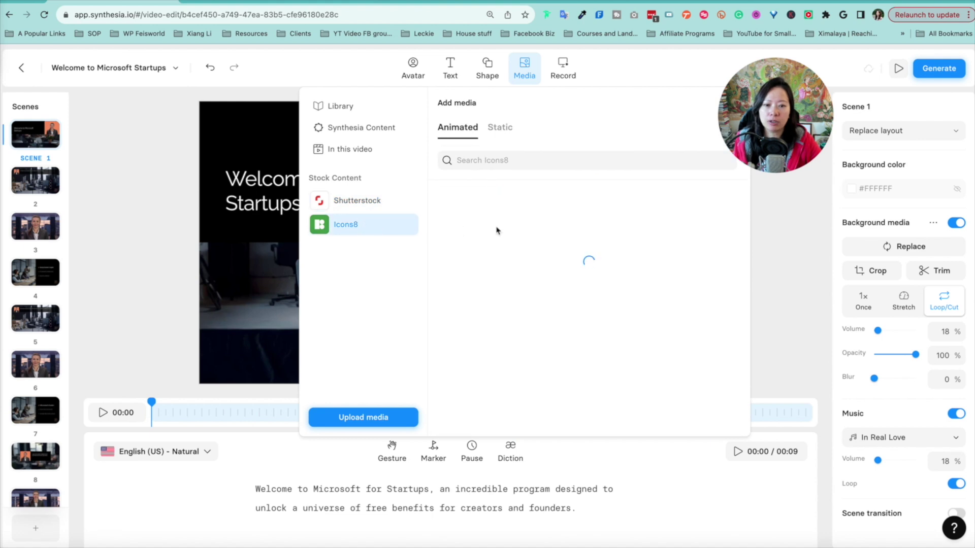
pyautogui.click(343, 204)
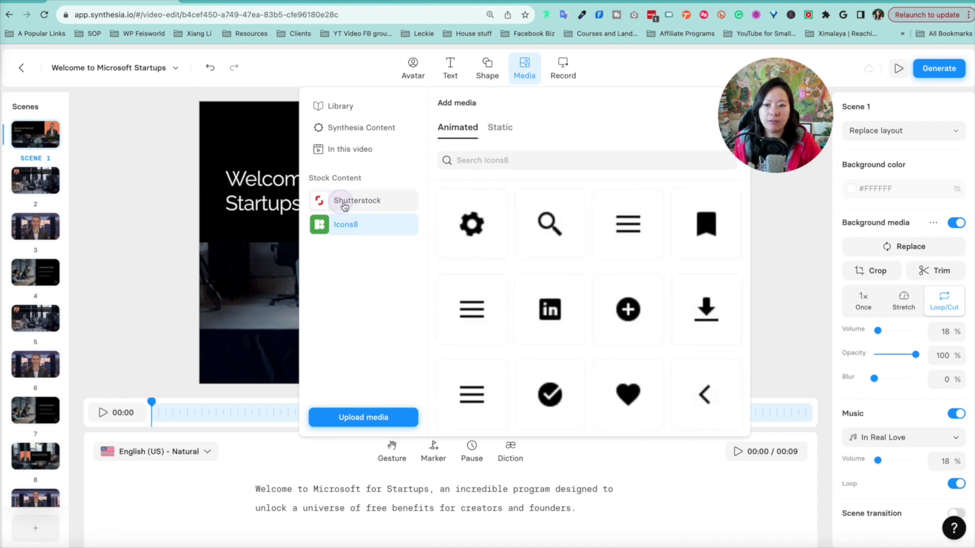
pyautogui.scroll(-3, 665, 308)
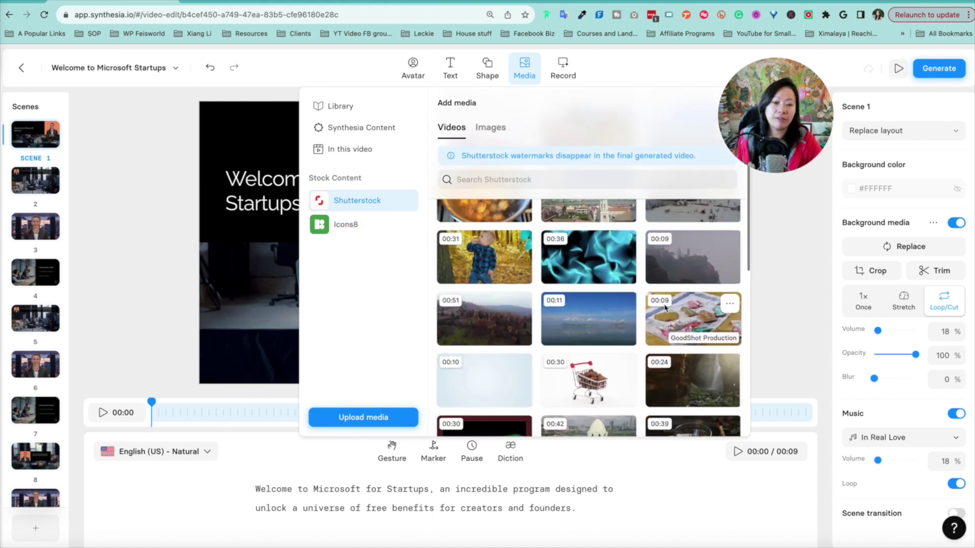
# Cancel the screen-recording request and preview scene 1's title animation.
pyautogui.click(575, 75)
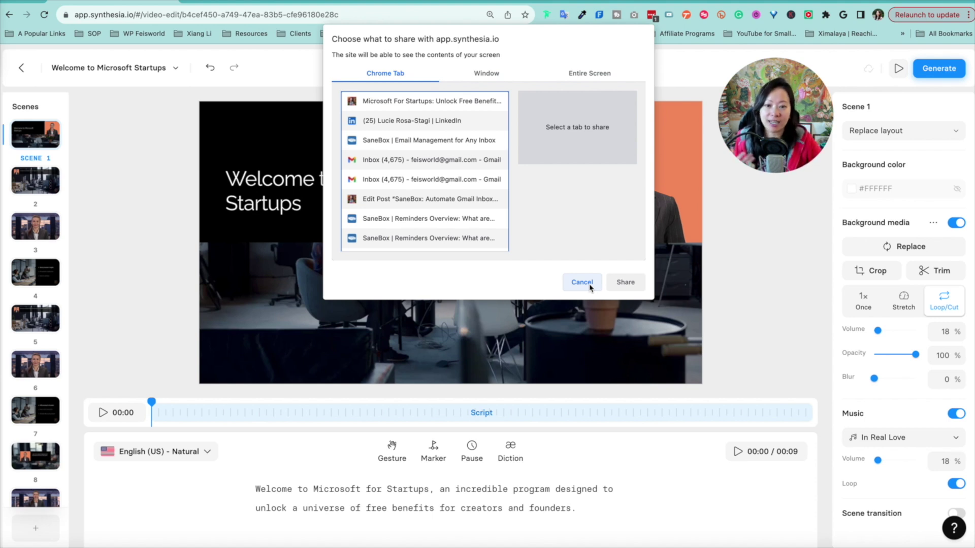
pyautogui.click(582, 282)
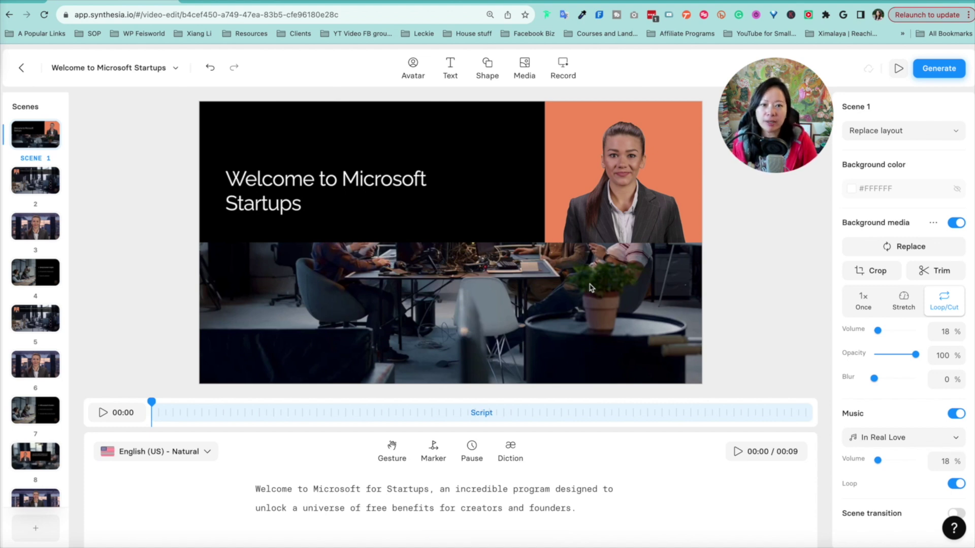
pyautogui.click(351, 412)
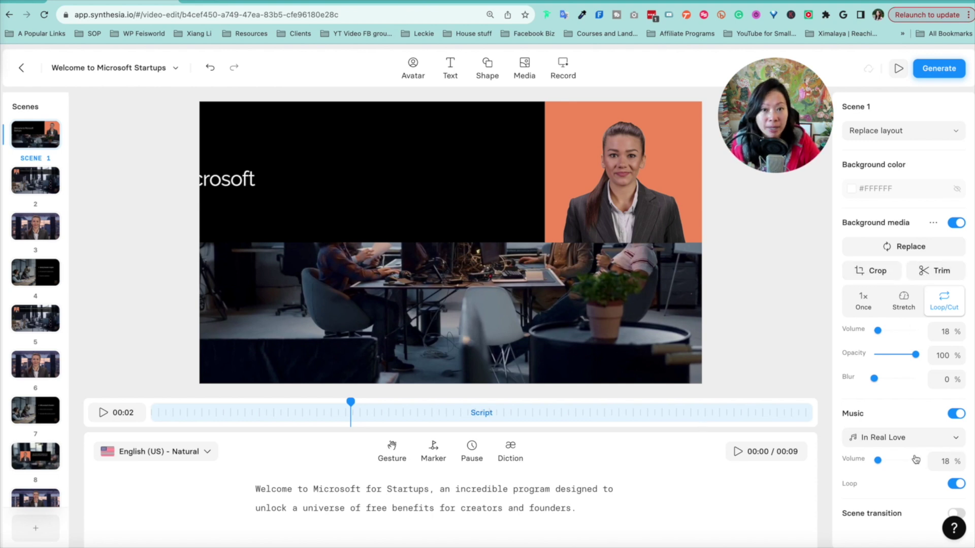
pyautogui.click(582, 492)
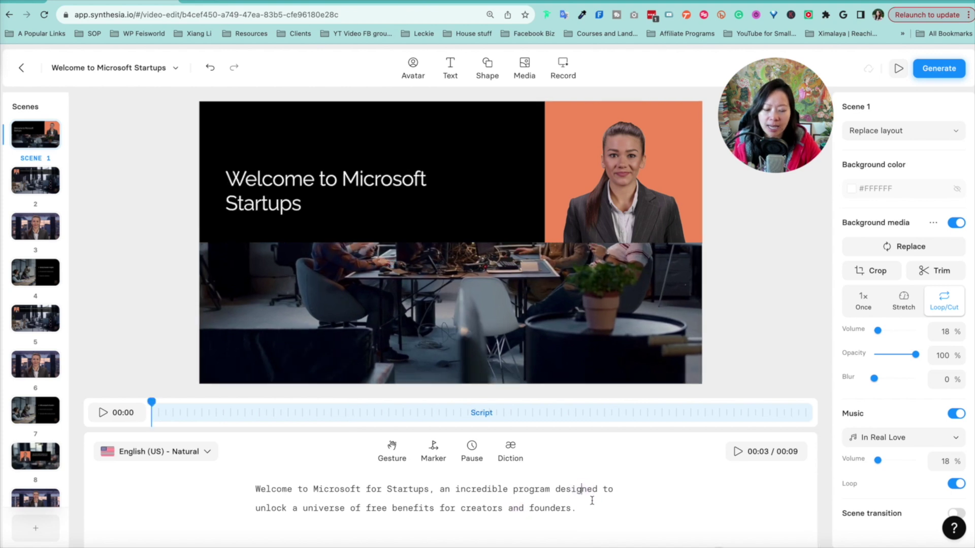
pyautogui.click(600, 486)
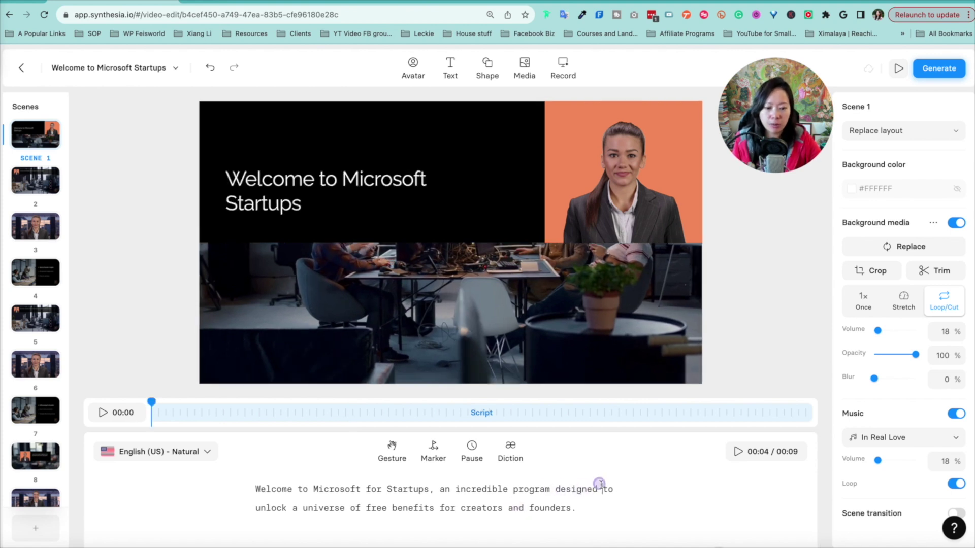
pyautogui.click(617, 490)
pyautogui.write('blah blah')
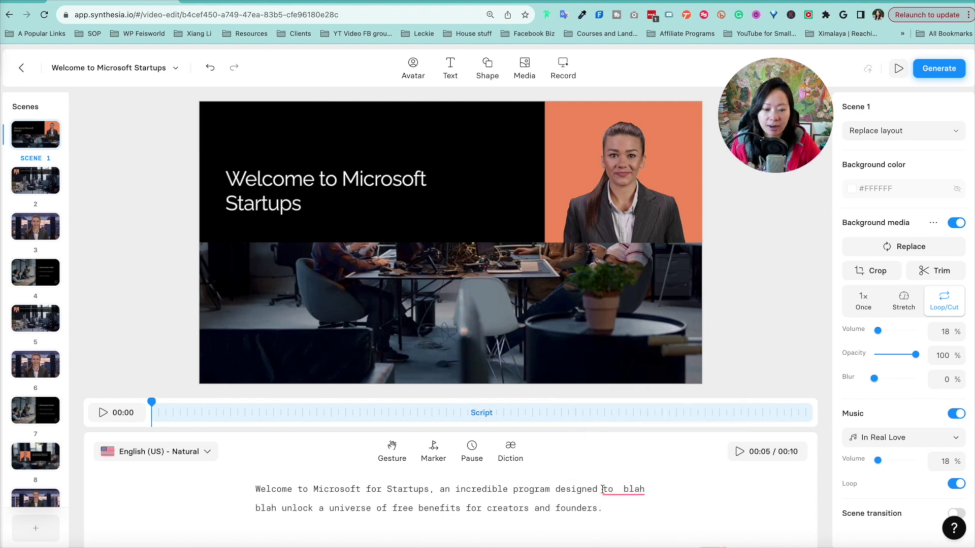
pyautogui.moveTo(603, 489); pyautogui.dragTo(288, 507)
pyautogui.press('BackSpace')
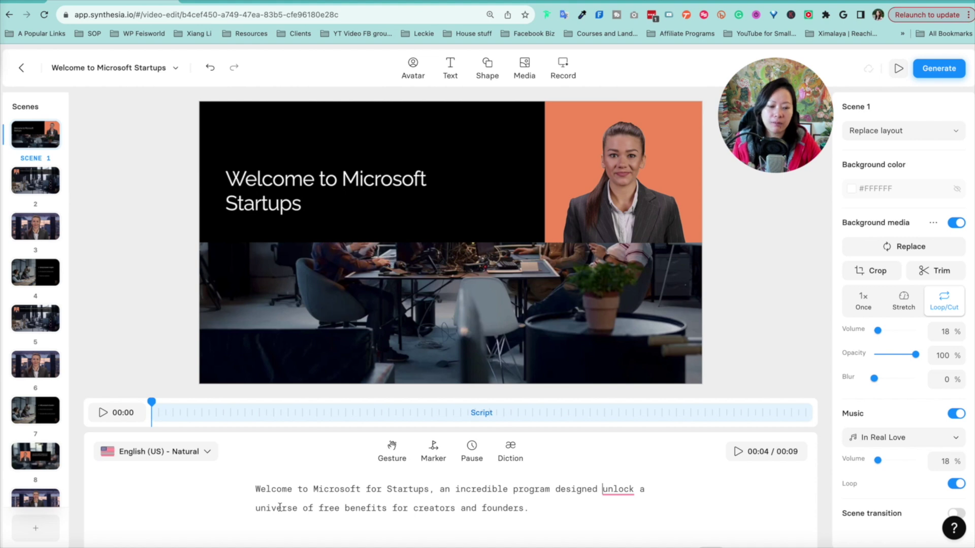
pyautogui.write('to')
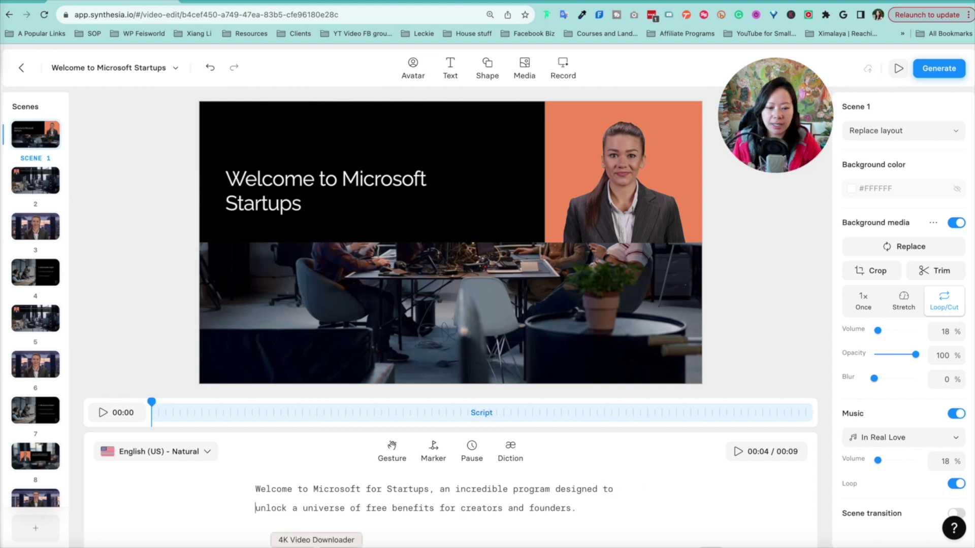
pyautogui.scroll(-1, 624, 508)
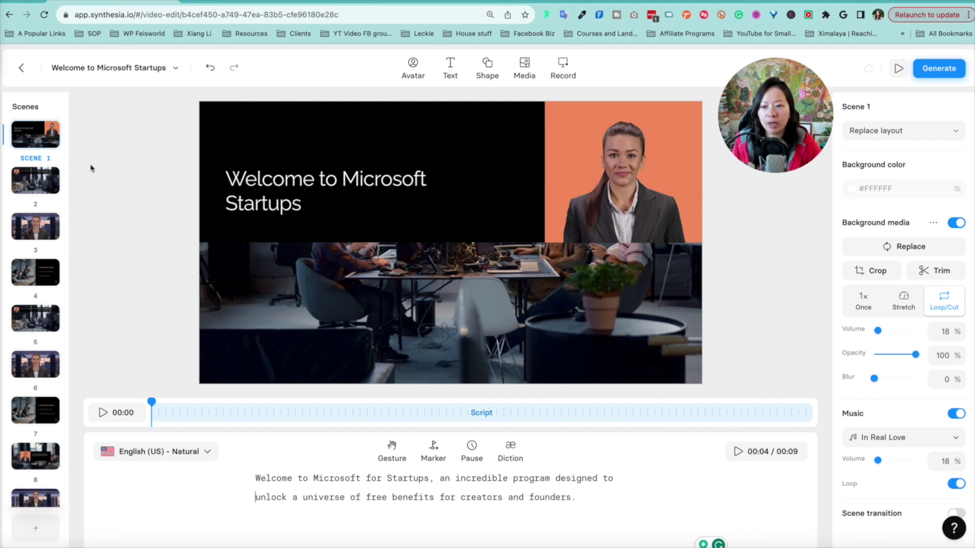
# Open and close the music library, play the scene preview, and select the music volume value 18.
pyautogui.scroll(-1, 934, 403)
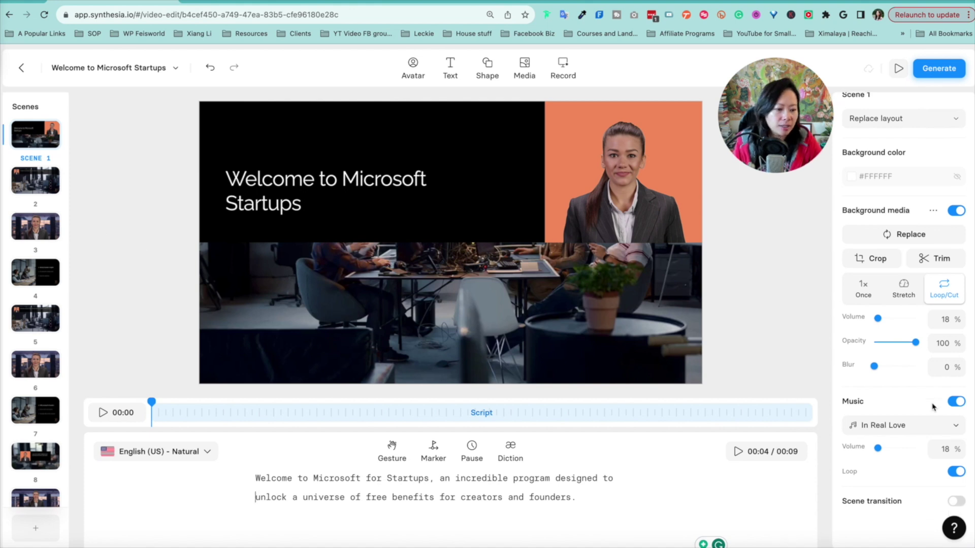
pyautogui.click(913, 431)
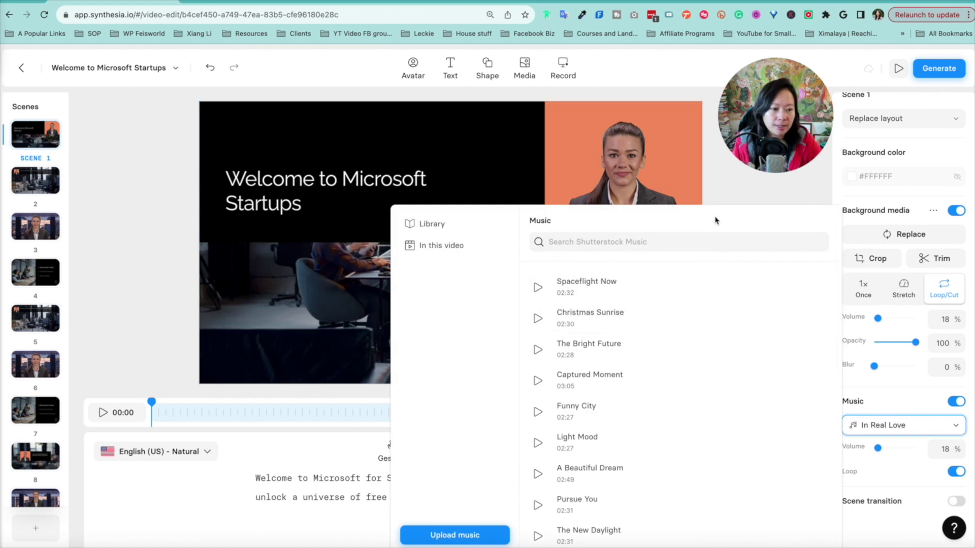
pyautogui.click(907, 428)
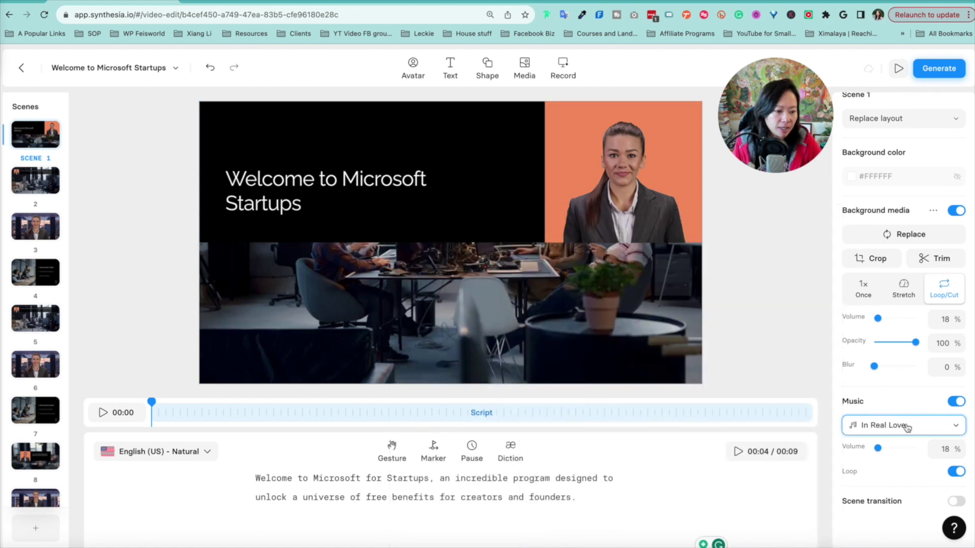
pyautogui.click(126, 419)
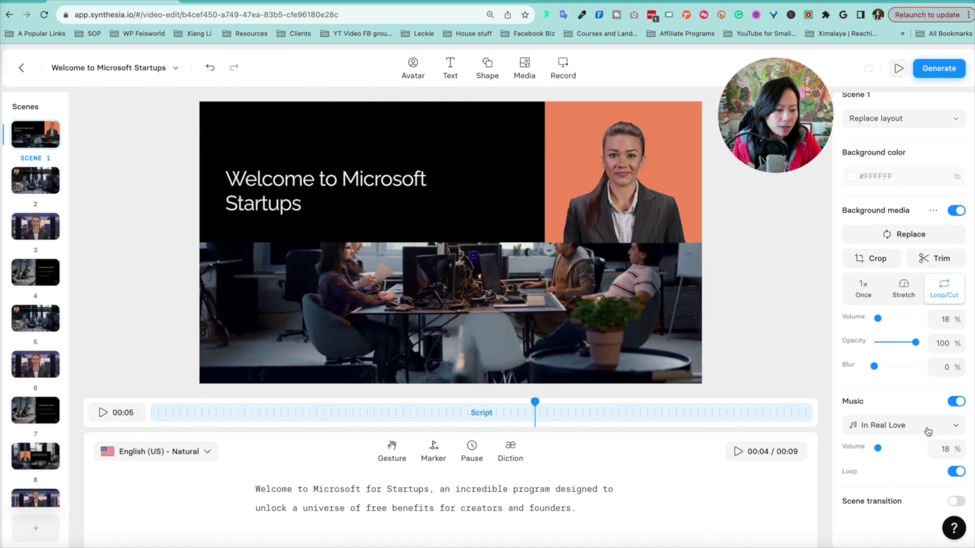
pyautogui.doubleClick(945, 450)
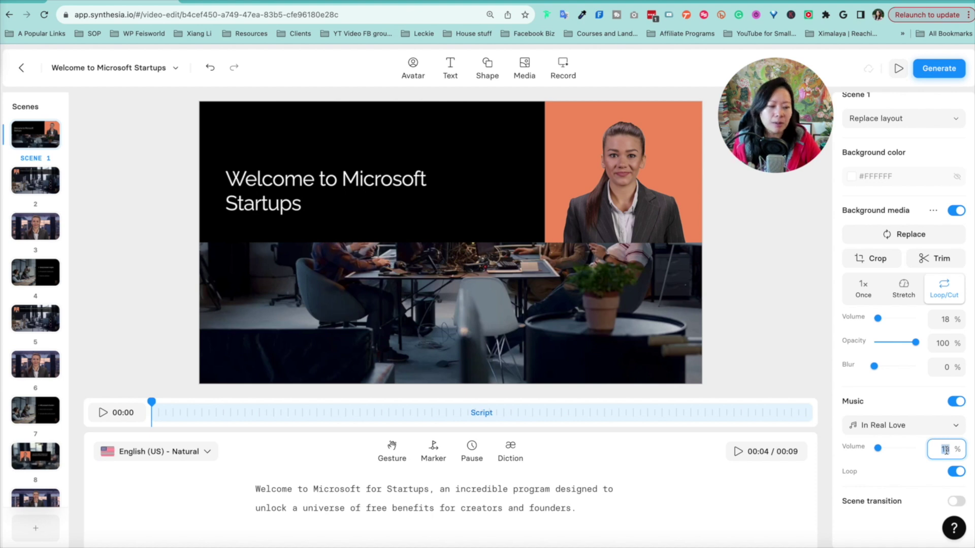
# Replace scene 1's music with Pursue You after previewing Spaceflight Now, then open scene 2.
pyautogui.click(940, 425)
pyautogui.click(537, 287)
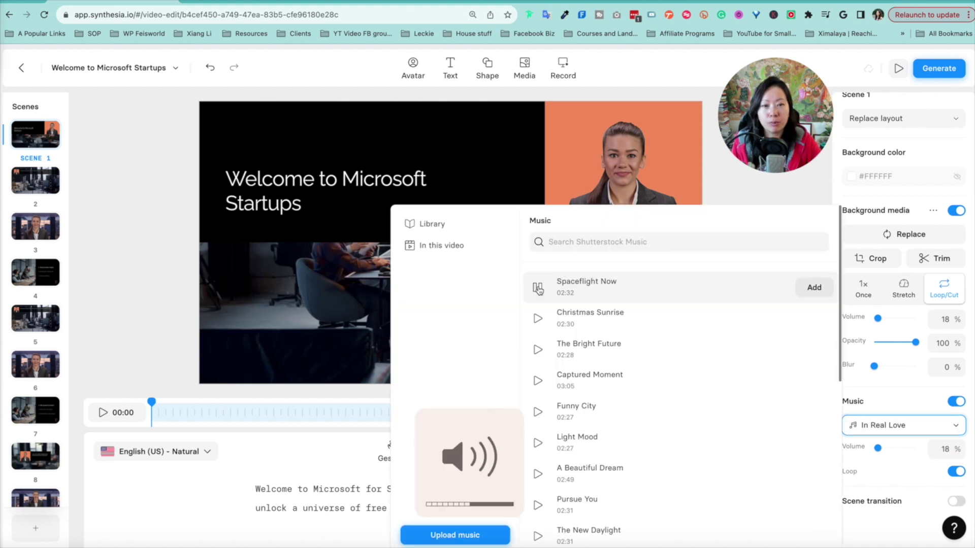
pyautogui.scroll(-1, 812, 449)
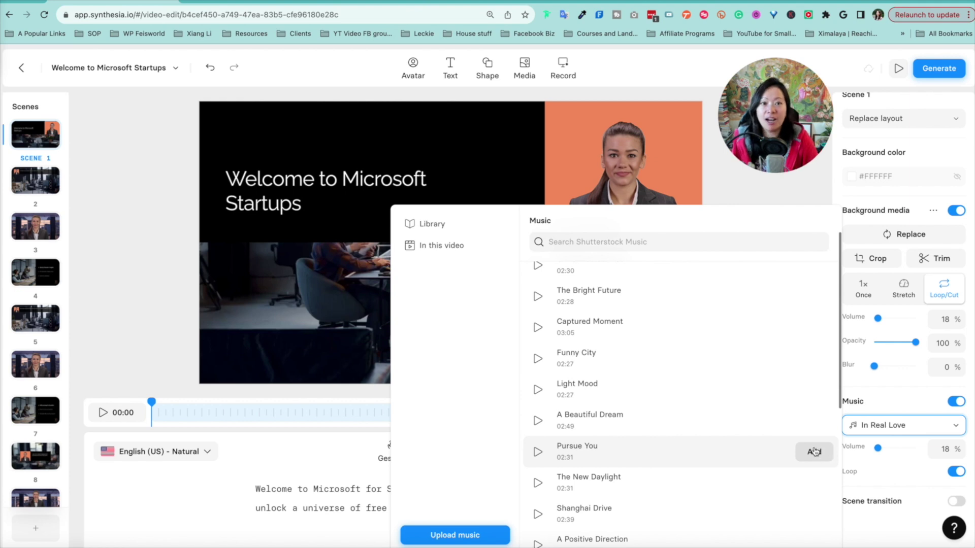
pyautogui.click(814, 452)
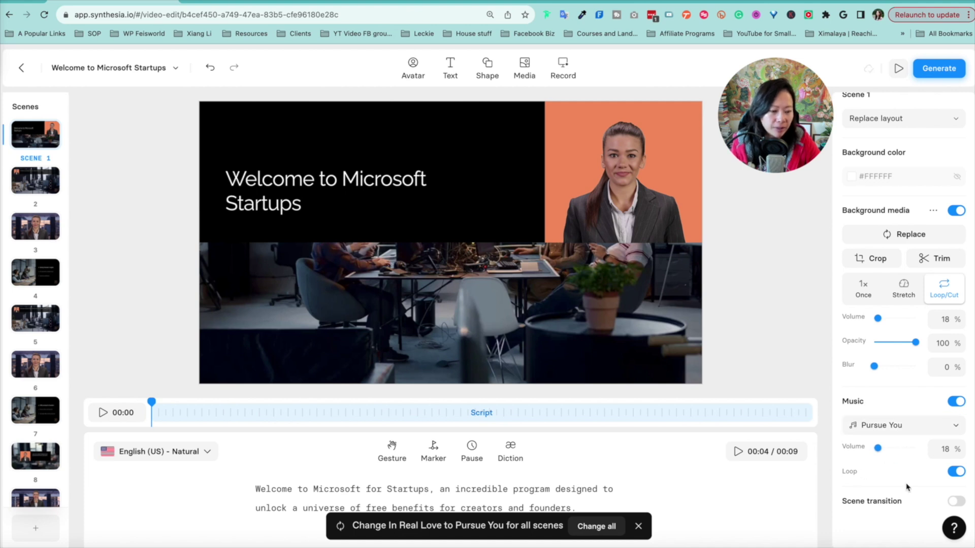
pyautogui.scroll(2, 894, 330)
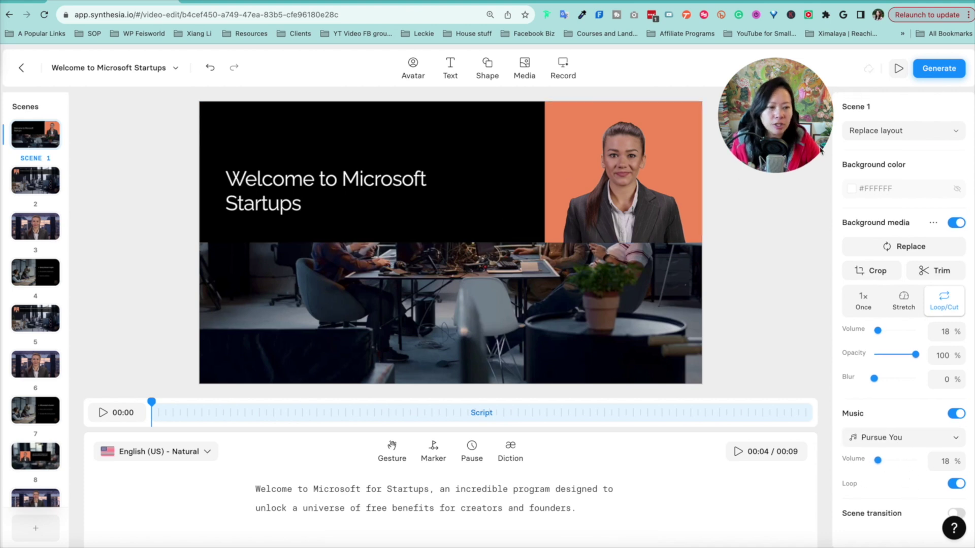
pyautogui.click(35, 181)
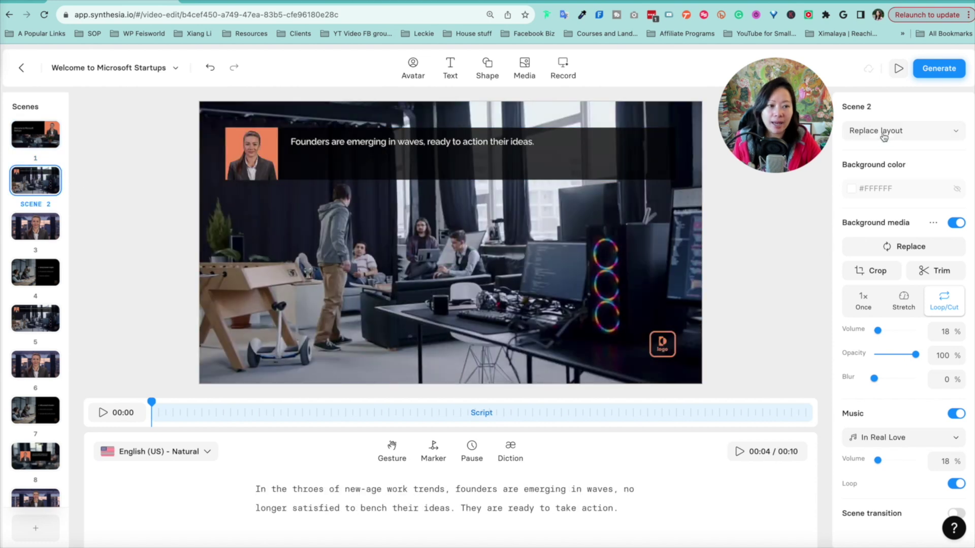
# Select scene 12's 'Check out Microsoft for Startups' title and leave it without a drop shadow.
pyautogui.click(883, 133)
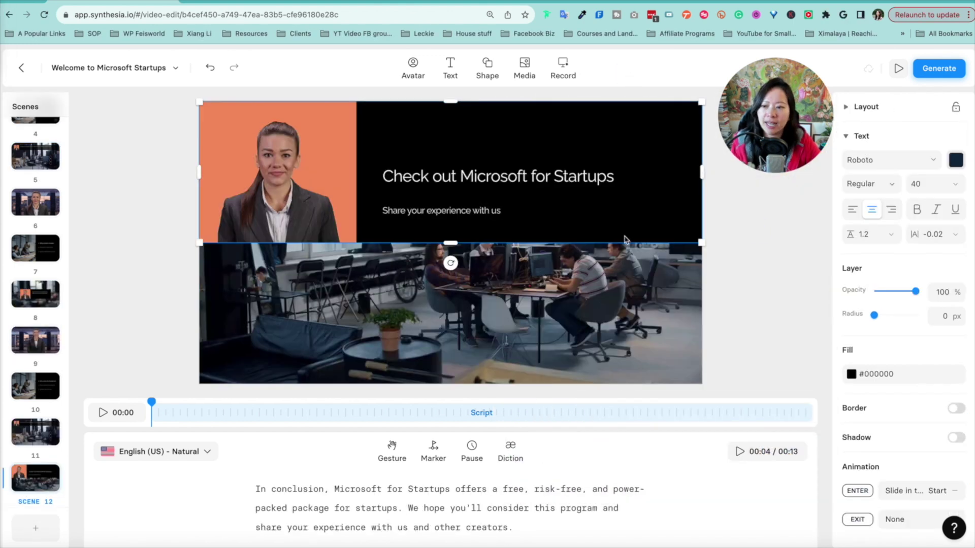
pyautogui.click(483, 182)
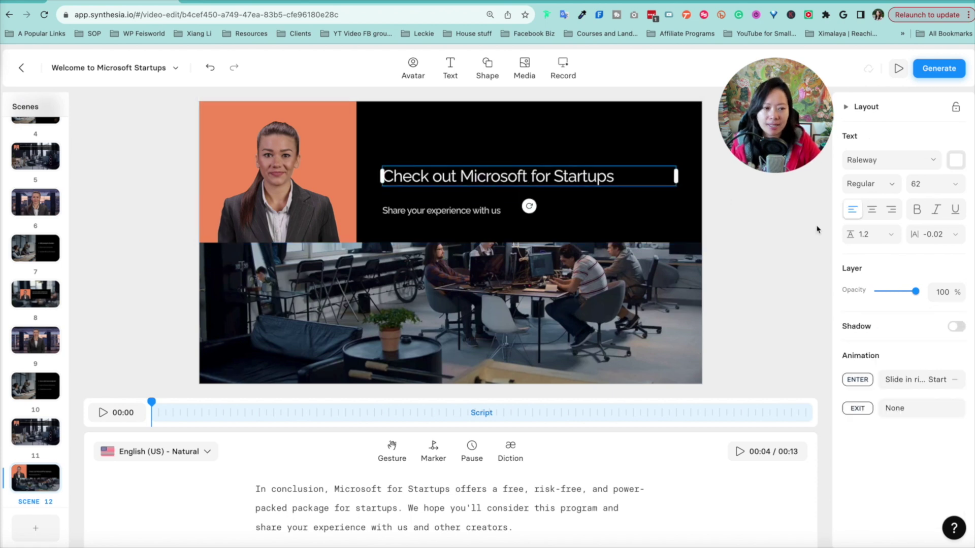
pyautogui.moveTo(795, 131); pyautogui.dragTo(764, 134)
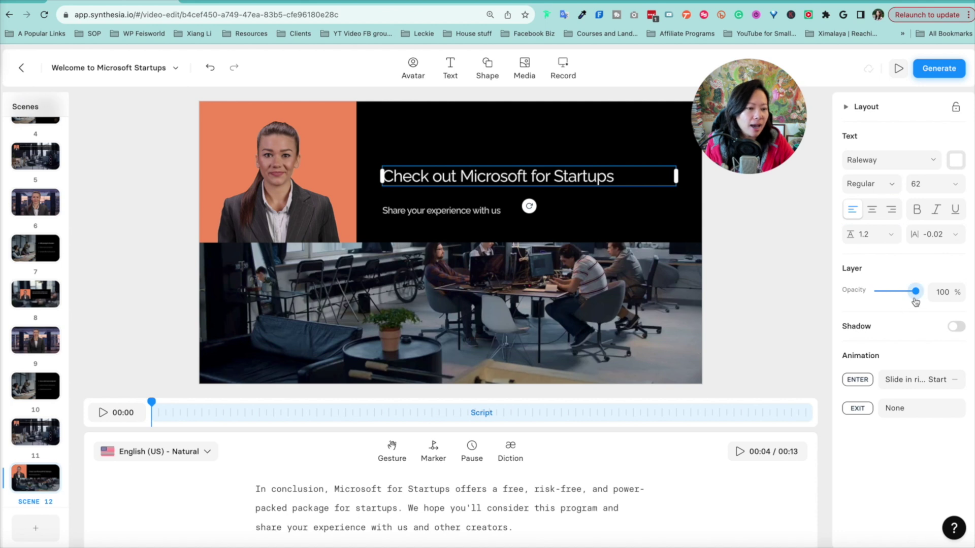
pyautogui.click(954, 327)
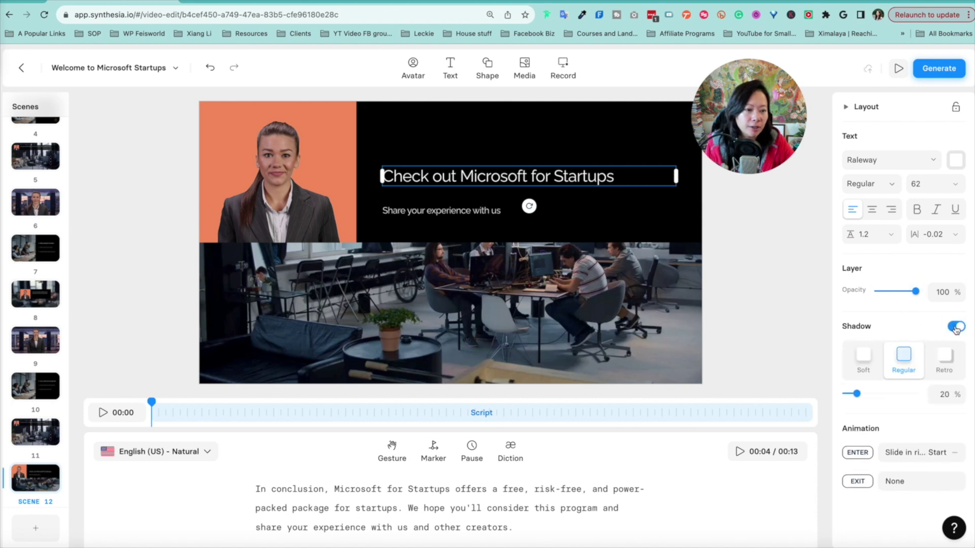
pyautogui.click(953, 327)
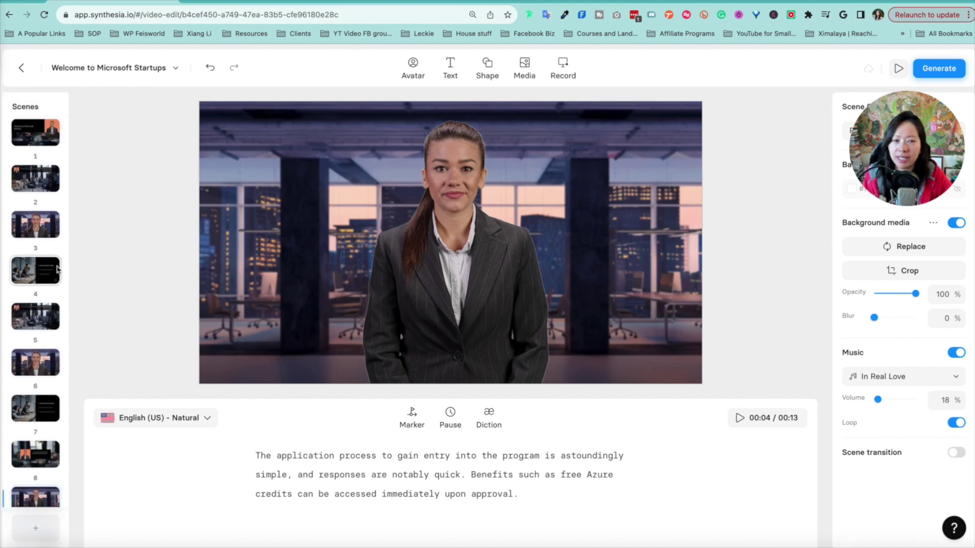
# Drag scene 1's 'Welcome to Microsoft Startups' title box wider so it fits on one line.
pyautogui.click(38, 208)
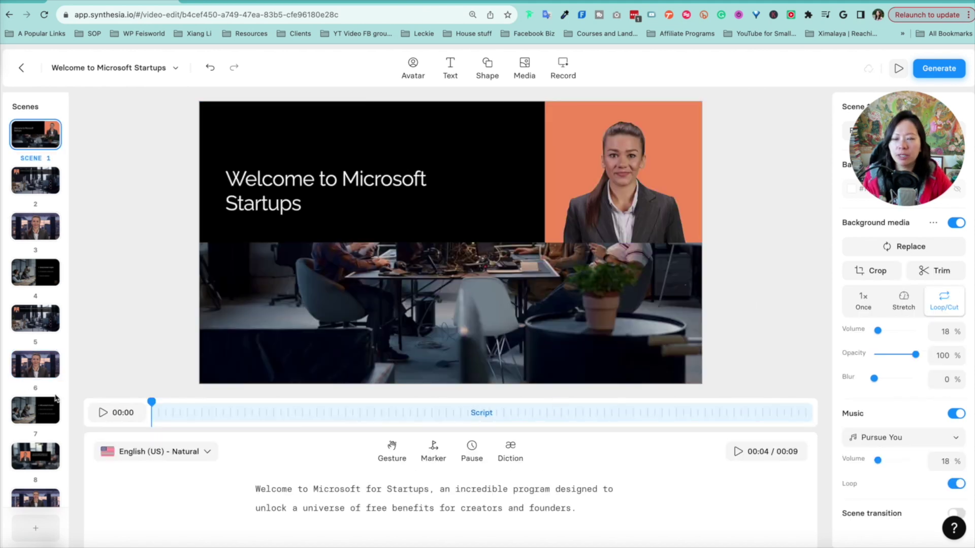
pyautogui.scroll(-2, 45, 390)
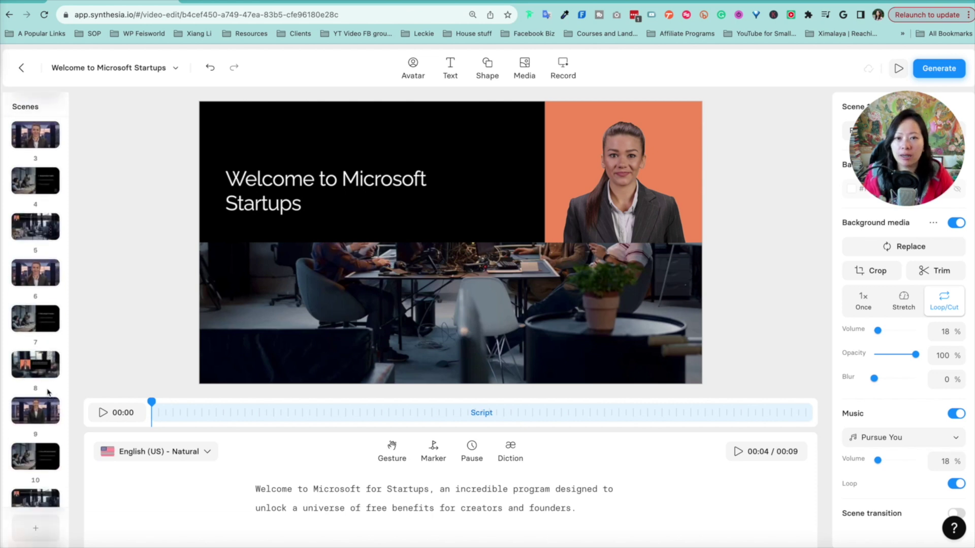
pyautogui.click(476, 192)
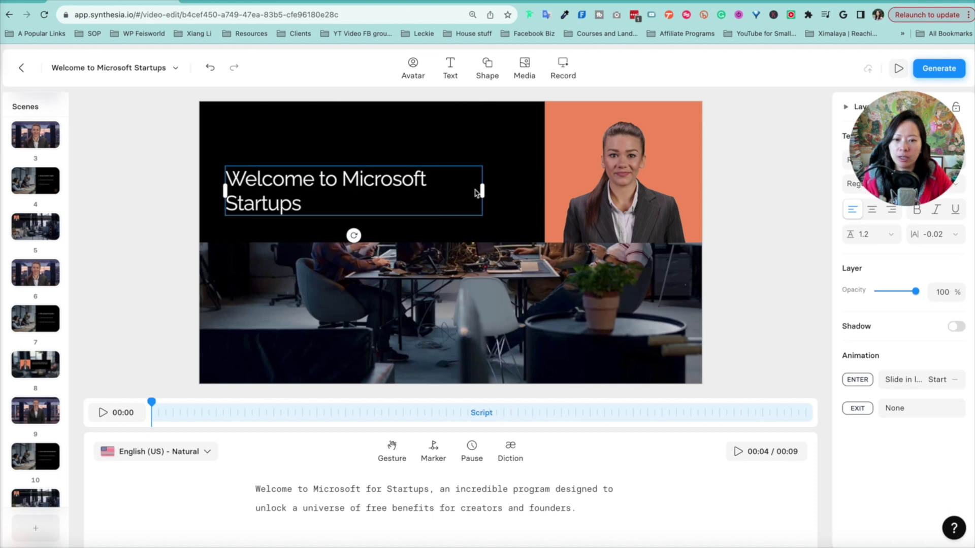
pyautogui.moveTo(482, 192); pyautogui.dragTo(538, 185)
pyautogui.press('Escape')
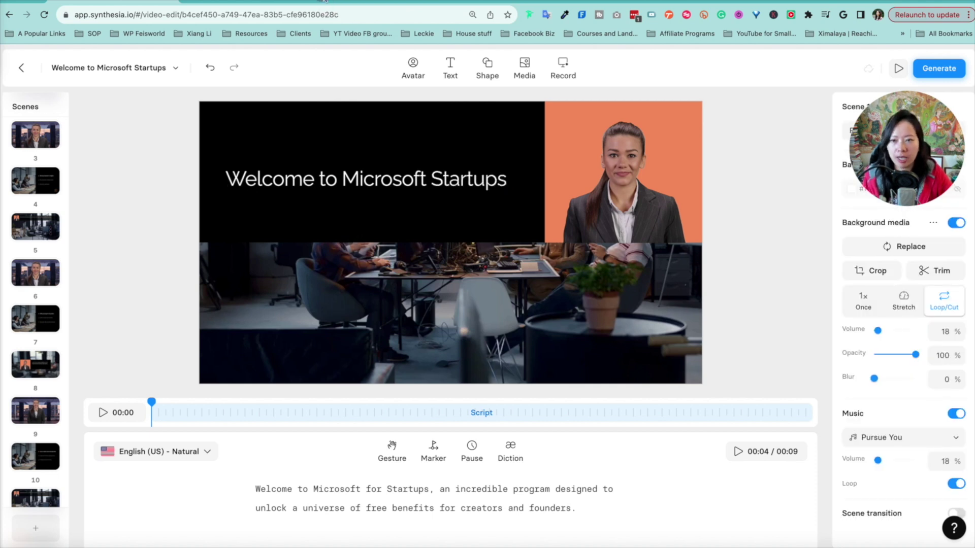
pyautogui.hotkey('ctrl', 't')
# Search Google Images for 'microsoft for startups'.
pyautogui.write('goo')
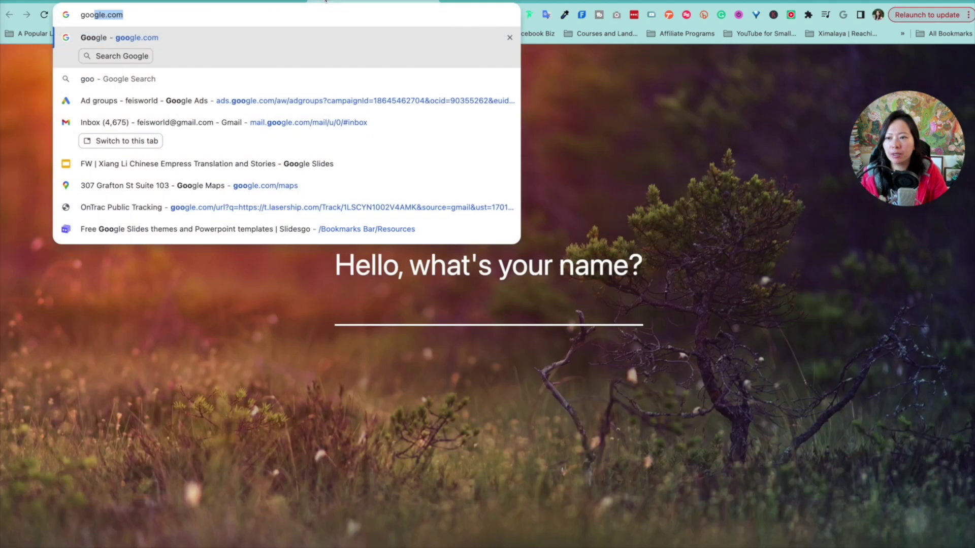
pyautogui.press('BackSpace')
pyautogui.press('BackSpace')
pyautogui.press('BackSpace')
pyautogui.press('BackSpace')
pyautogui.write('micro')
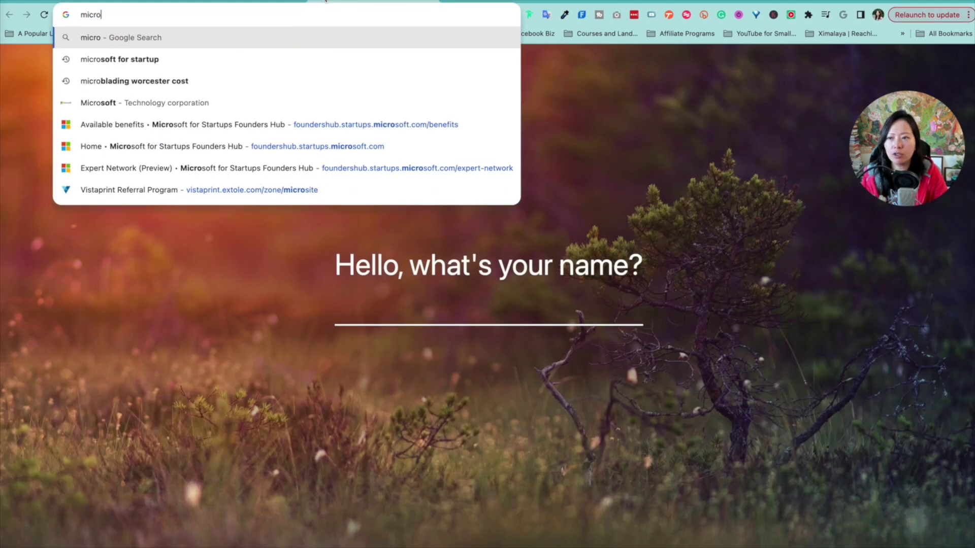
pyautogui.write('soft for startups')
pyautogui.press('Return')
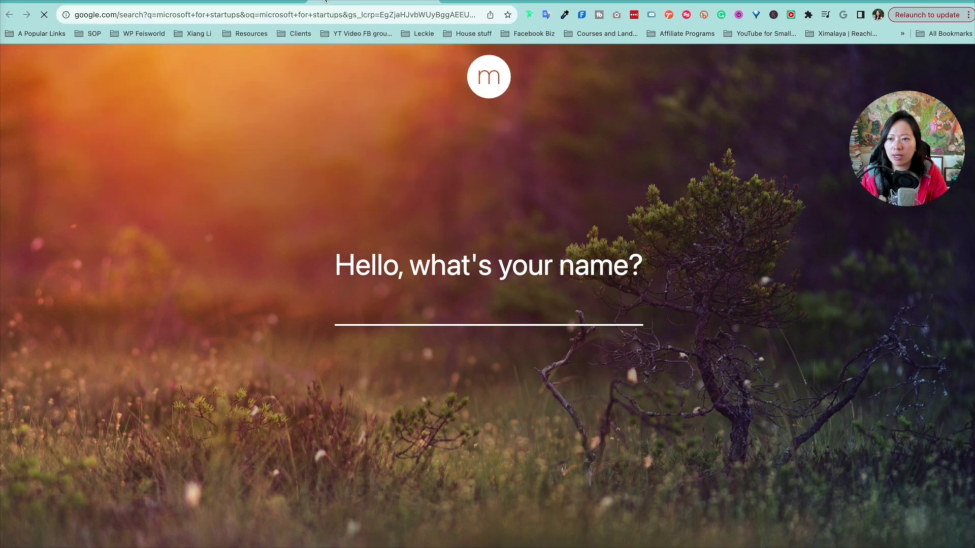
pyautogui.click(132, 114)
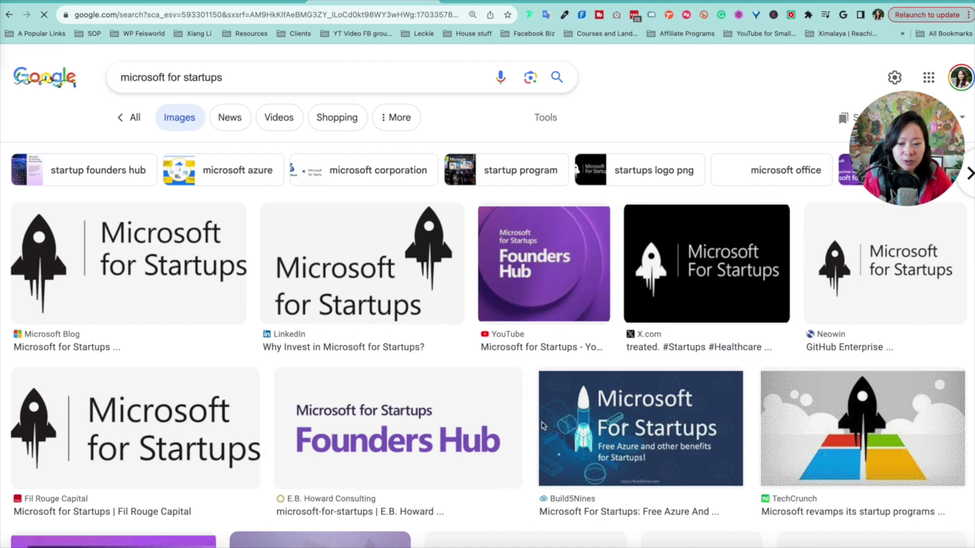
# Save the Founders Hub announcement image from the Microsoft Blog result to the computer.
pyautogui.scroll(-5, 685, 431)
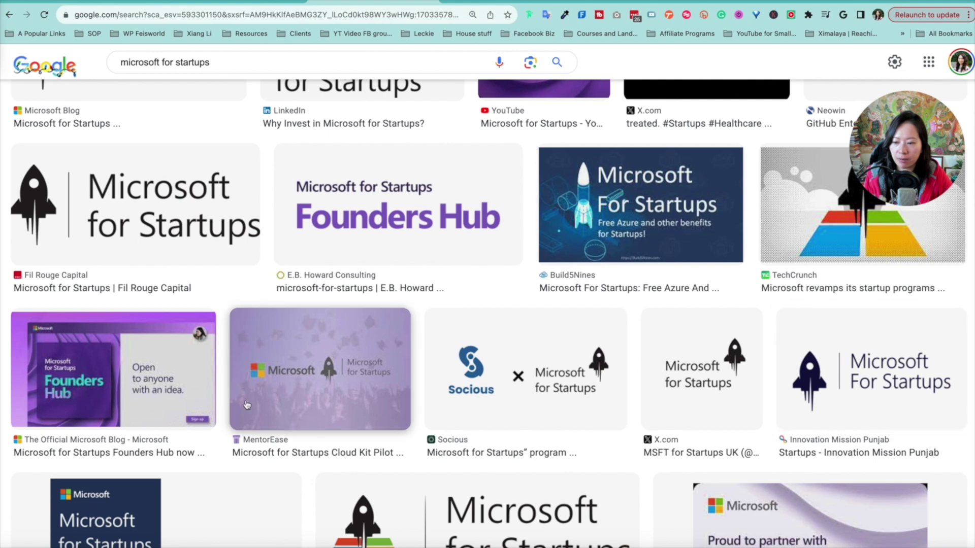
pyautogui.click(149, 387)
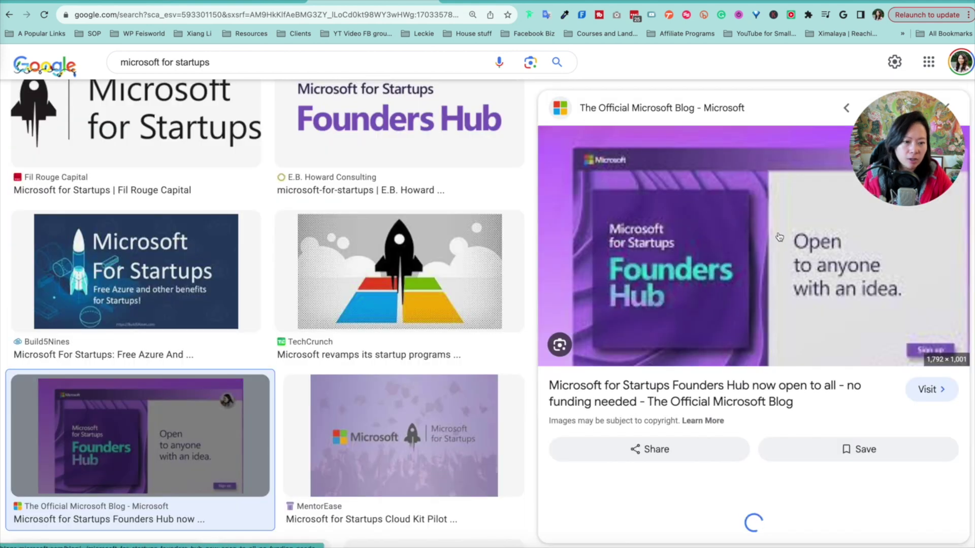
pyautogui.rightClick(710, 201)
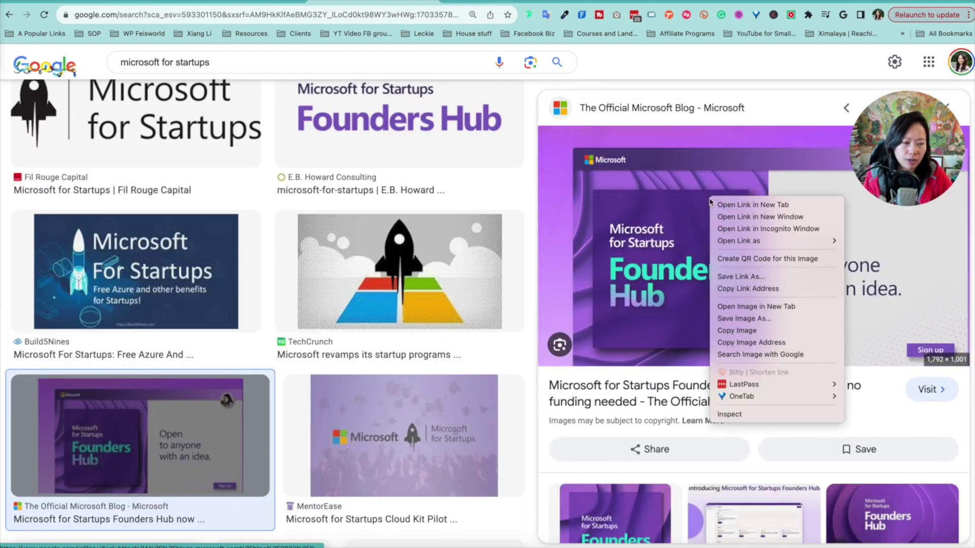
pyautogui.click(743, 318)
pyautogui.press('Return')
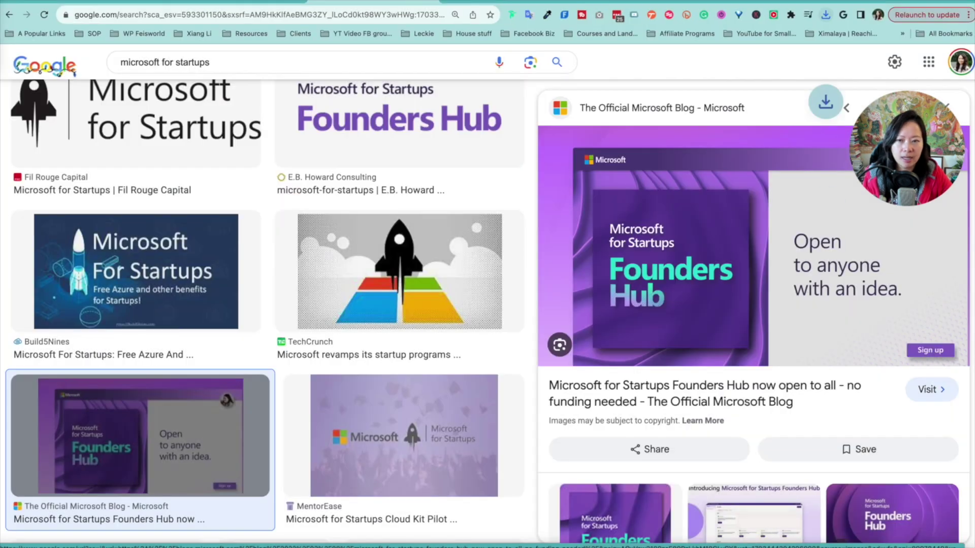
pyautogui.click(123, 2)
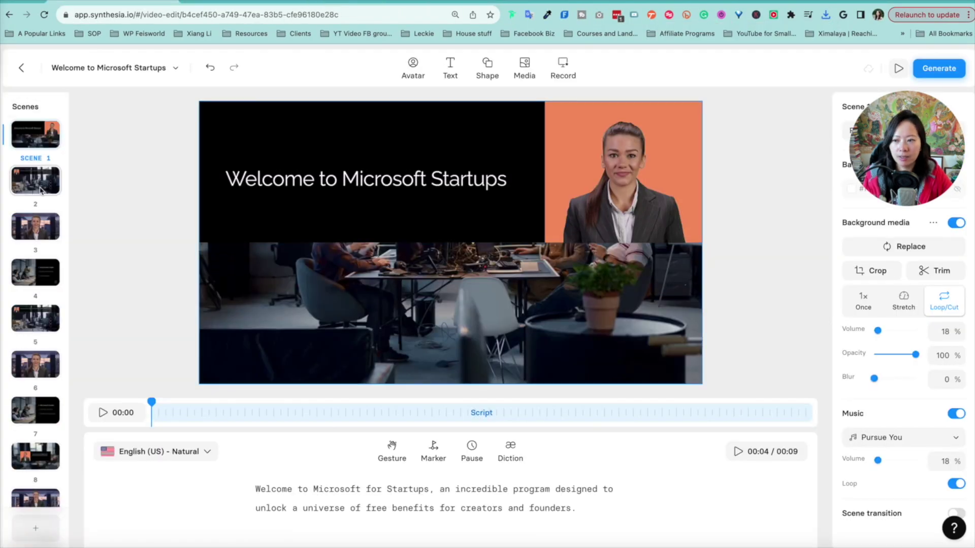
# Upload the saved Founders Hub image into scene 3 from the media library.
pyautogui.click(44, 186)
pyautogui.click(435, 247)
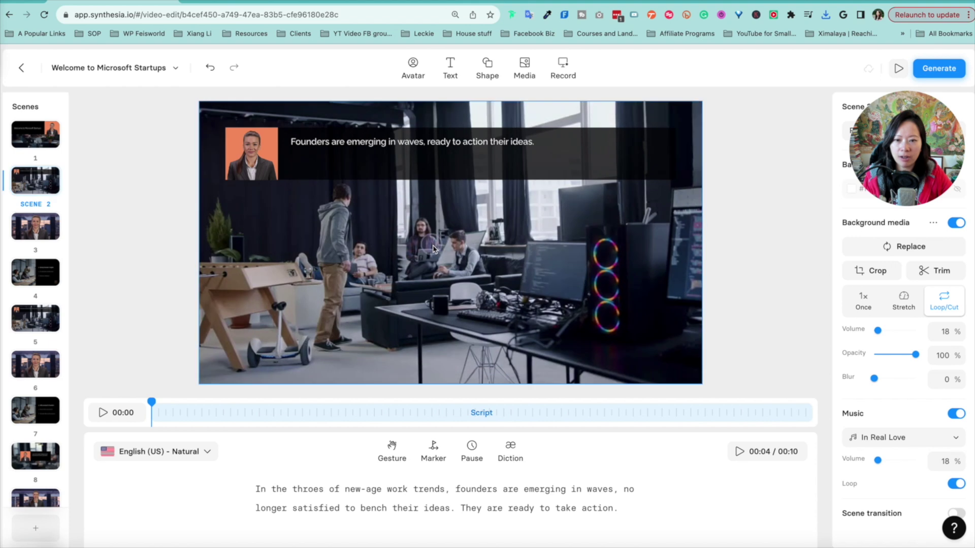
pyautogui.click(53, 232)
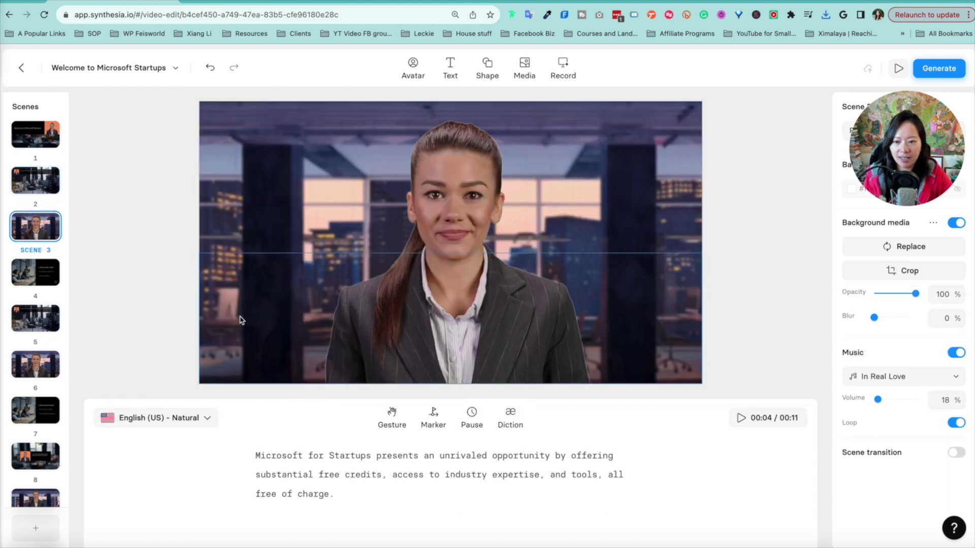
pyautogui.click(240, 339)
pyautogui.doubleClick(227, 217)
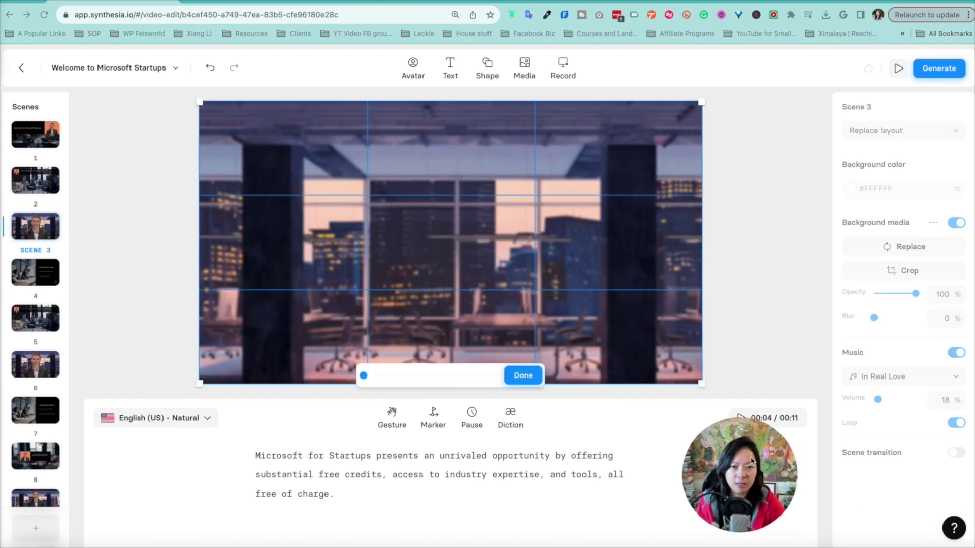
pyautogui.click(518, 62)
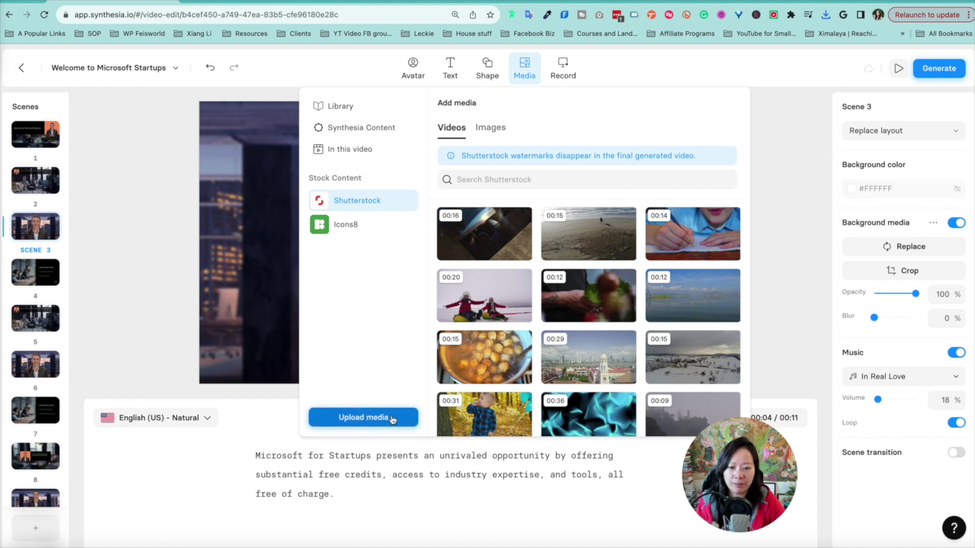
pyautogui.click(393, 419)
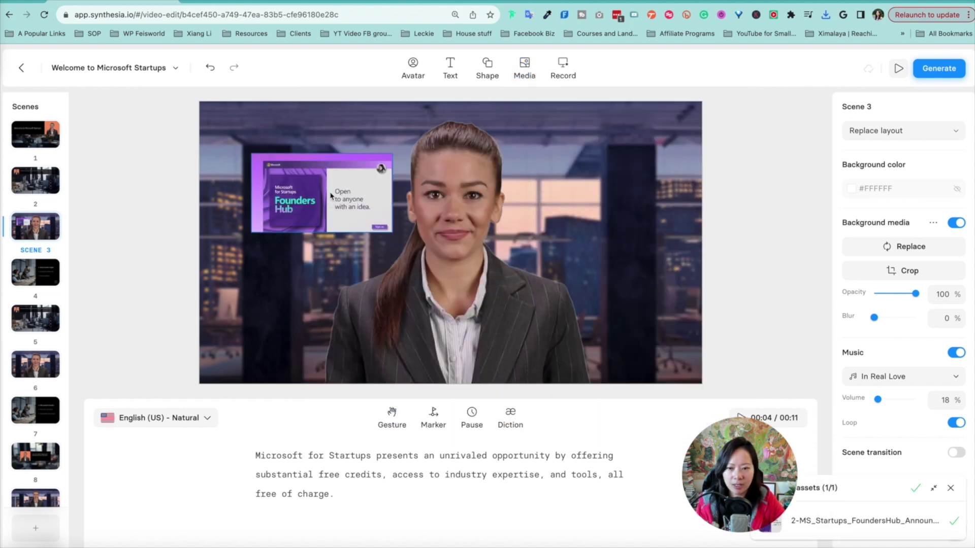
# Stretch the Founders Hub image to fill scene 3 and send it behind the avatar.
pyautogui.click(322, 192)
pyautogui.moveTo(323, 192); pyautogui.dragTo(273, 141)
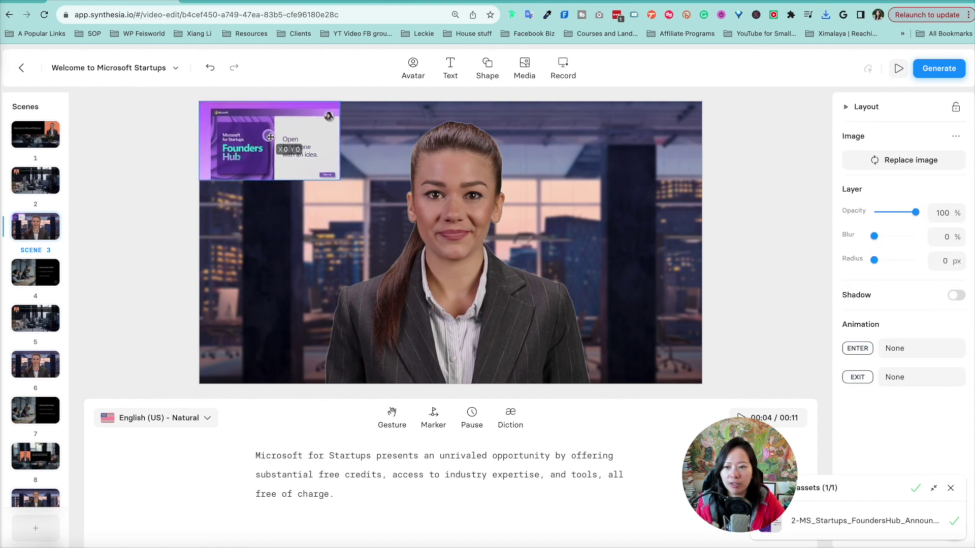
pyautogui.moveTo(344, 184); pyautogui.dragTo(706, 384)
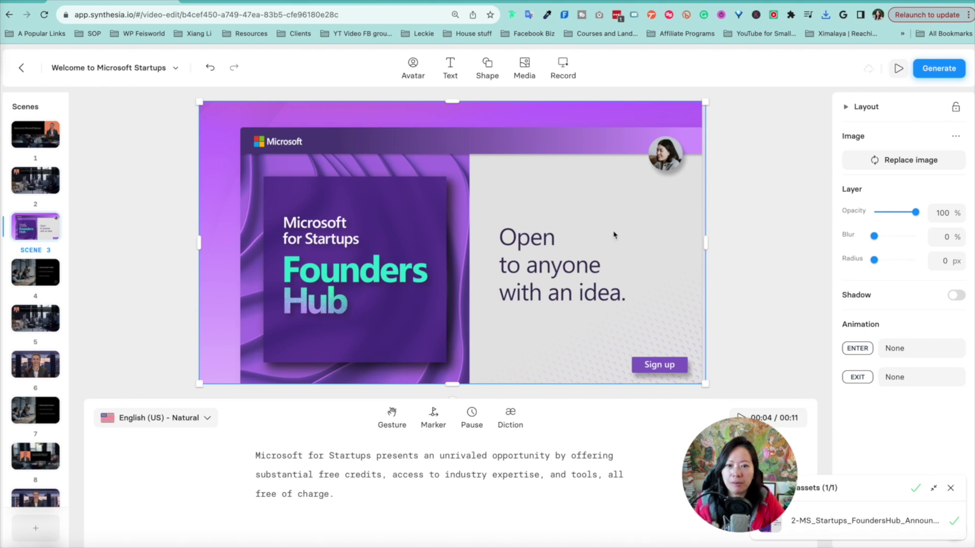
pyautogui.rightClick(620, 201)
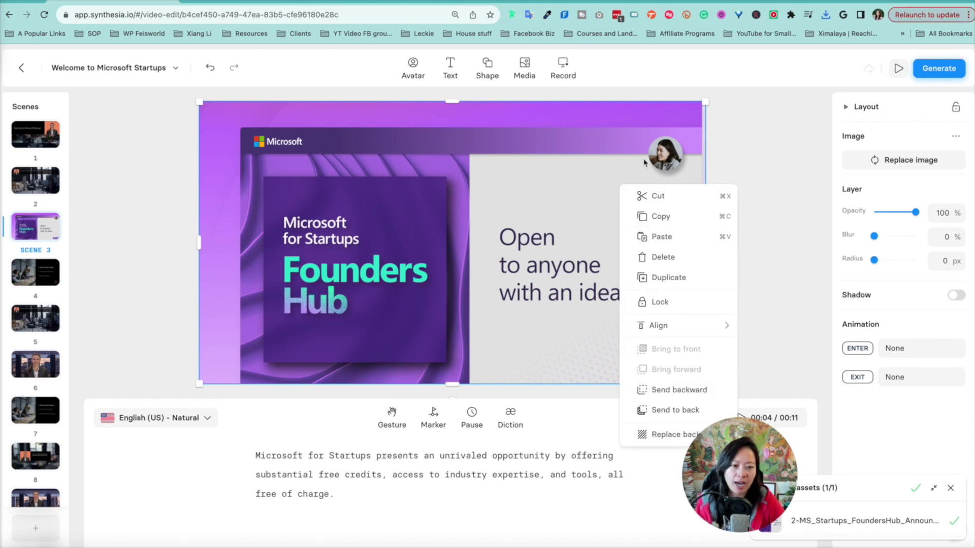
pyautogui.click(696, 391)
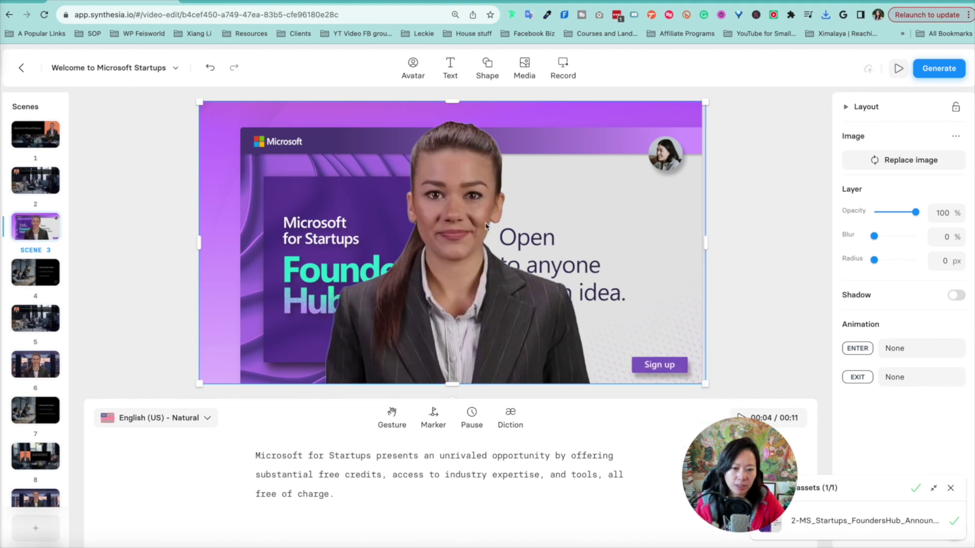
# Move the avatar to the right and enlarge it to reach the scene bottom.
pyautogui.moveTo(457, 277); pyautogui.dragTo(544, 271)
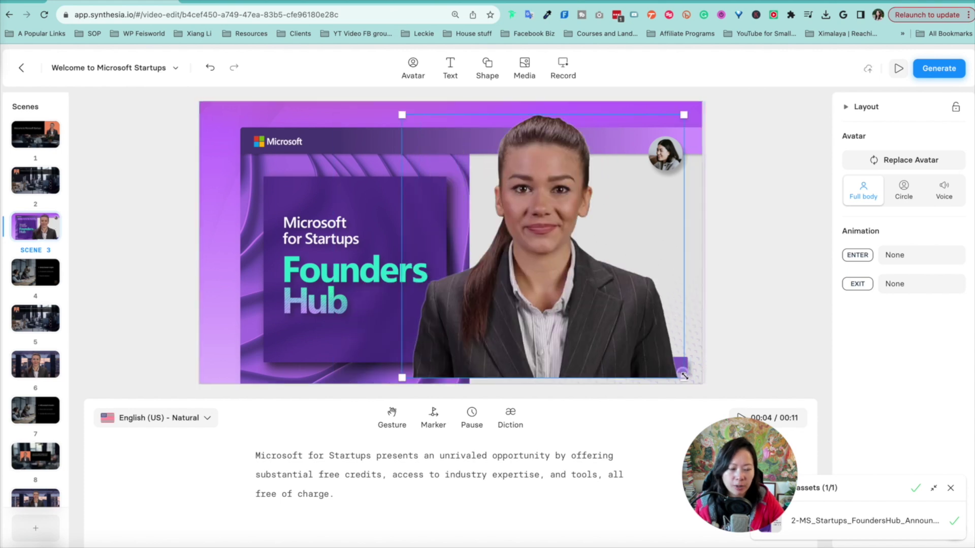
pyautogui.moveTo(684, 375); pyautogui.dragTo(615, 326)
pyautogui.moveTo(620, 328); pyautogui.dragTo(703, 376)
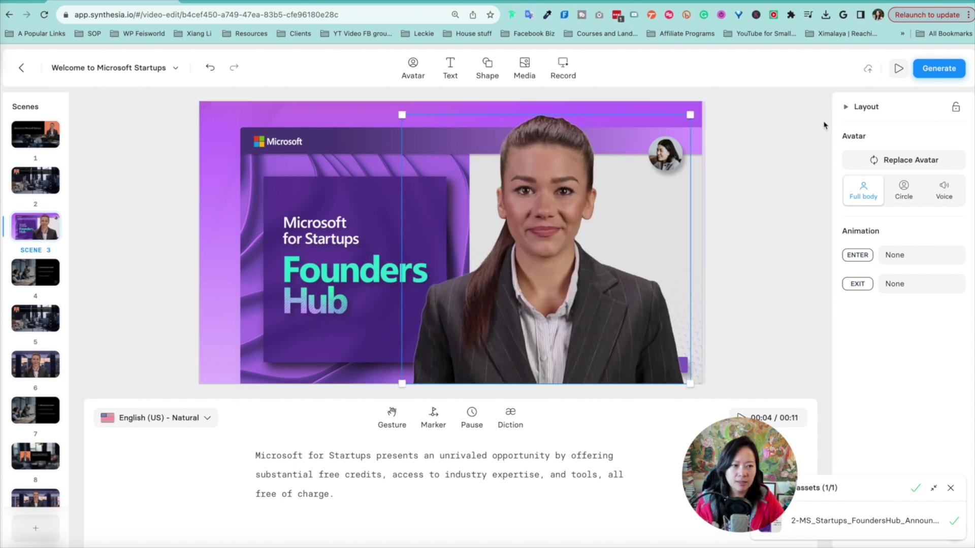
pyautogui.click(37, 312)
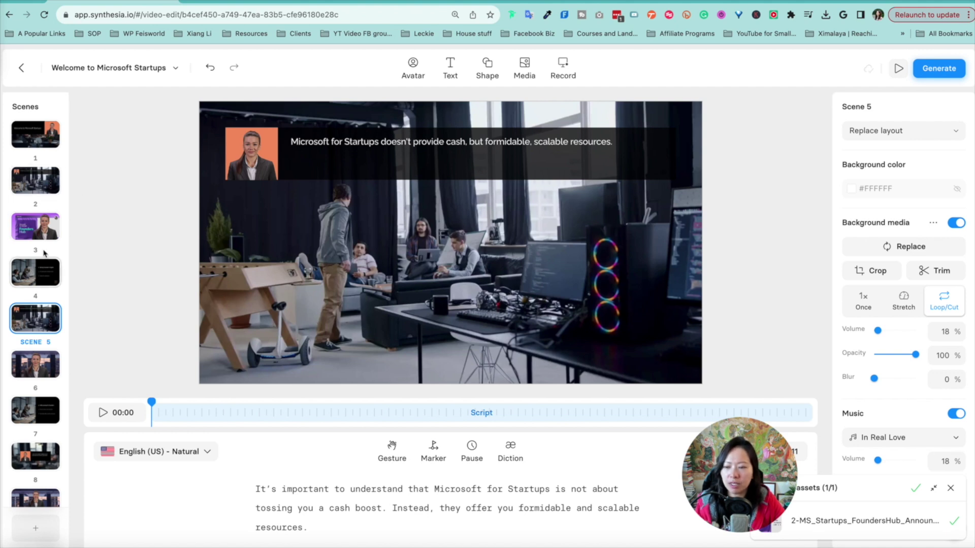
pyautogui.click(45, 173)
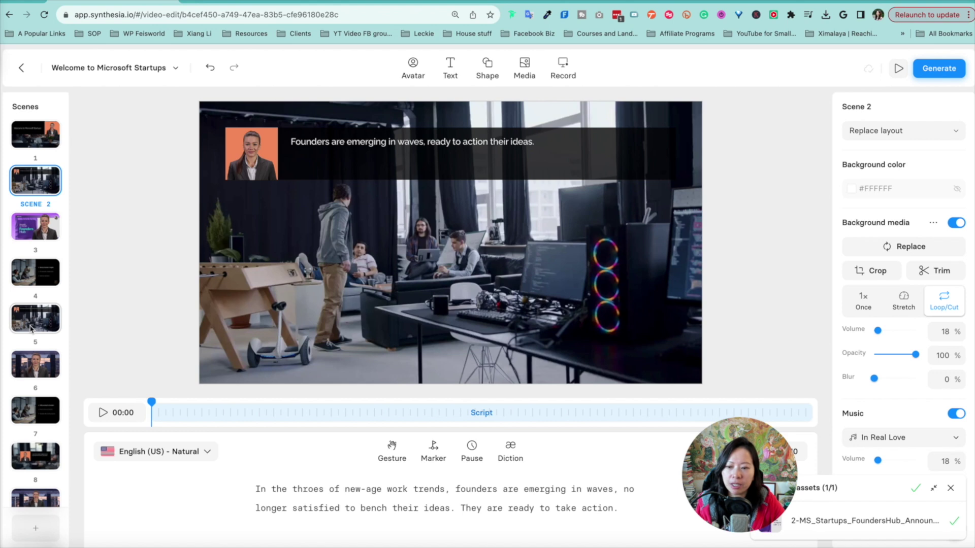
pyautogui.click(31, 329)
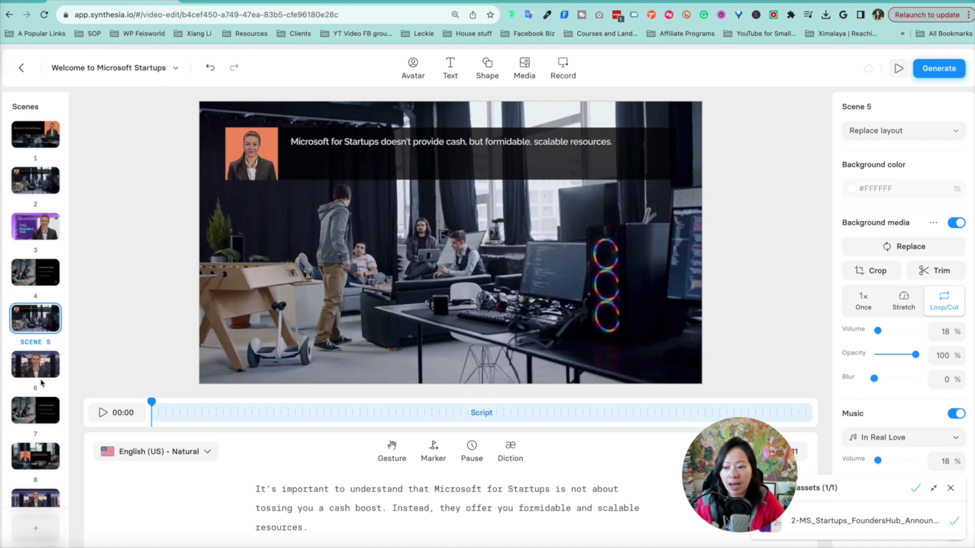
pyautogui.scroll(-4, 30, 407)
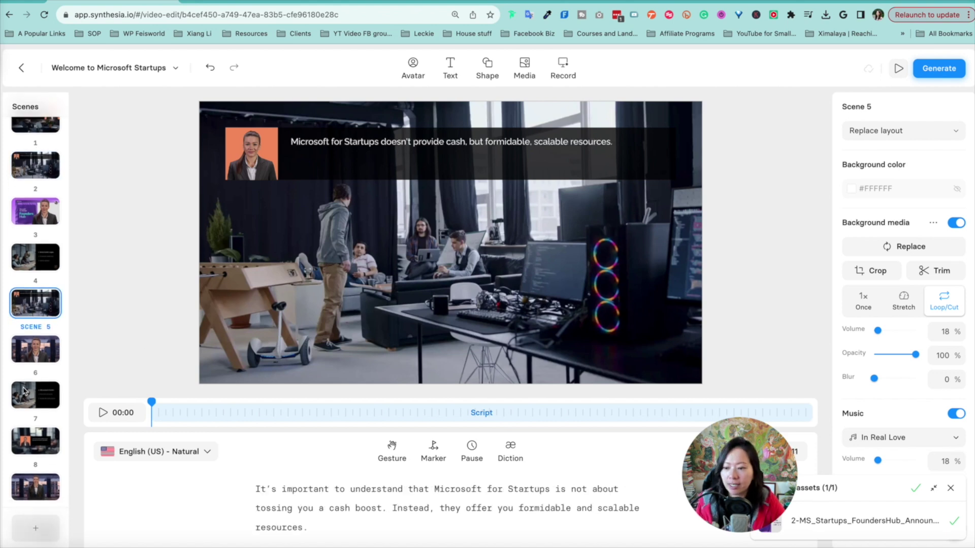
pyautogui.click(37, 475)
pyautogui.scroll(4, 42, 453)
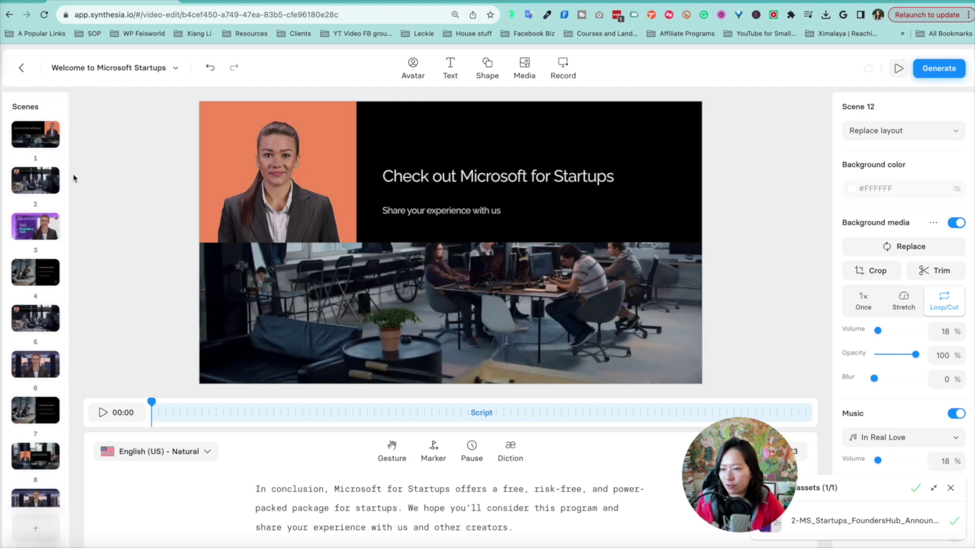
pyautogui.click(47, 187)
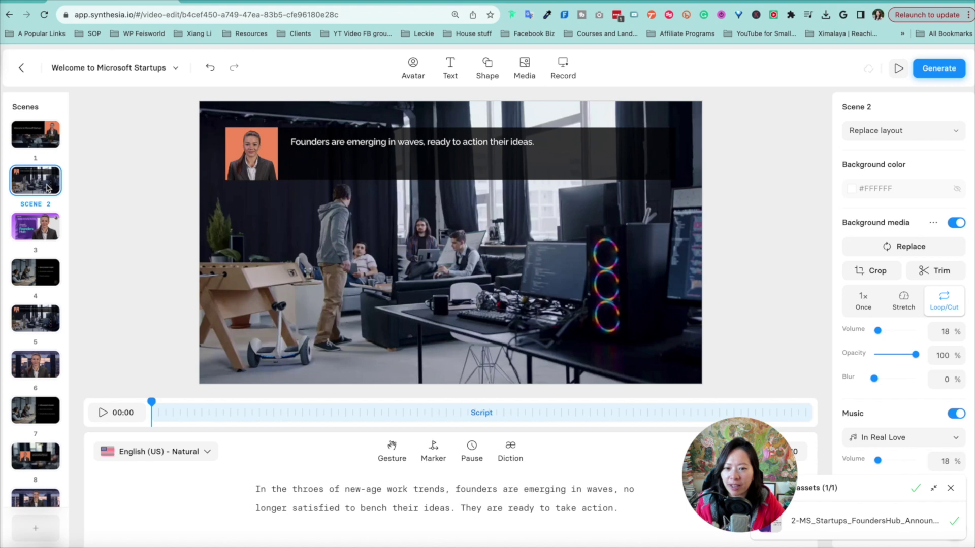
pyautogui.moveTo(39, 327); pyautogui.dragTo(35, 306)
pyautogui.click(42, 319)
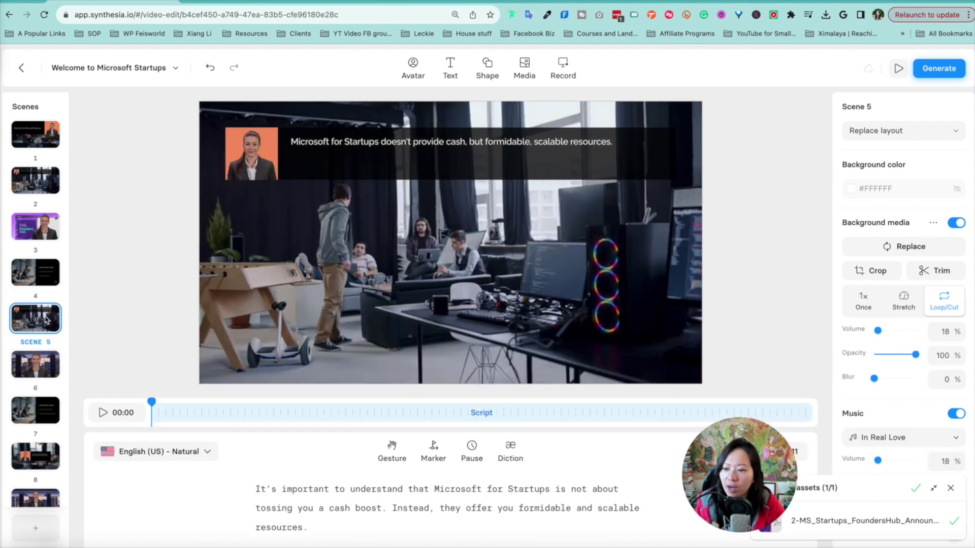
pyautogui.click(339, 232)
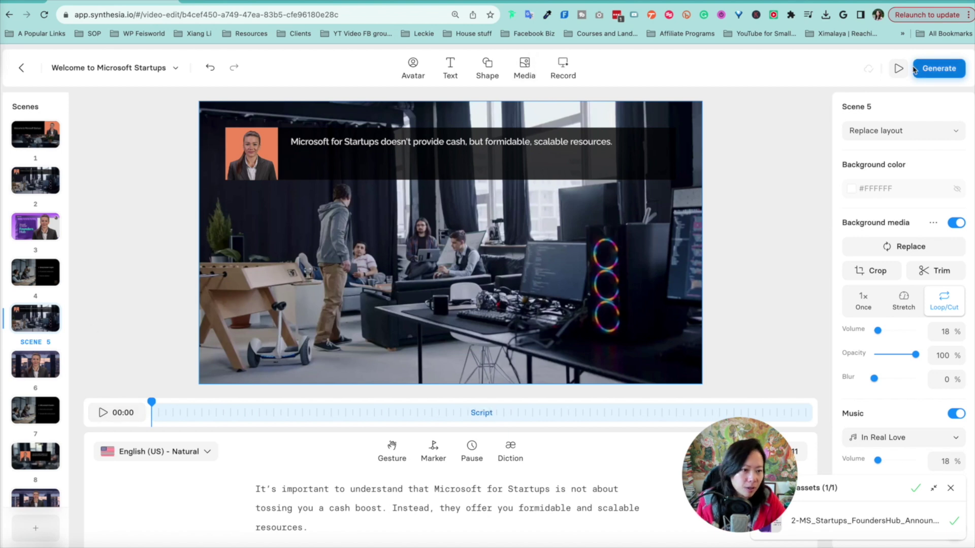
# Add the 00:11 Shutterstock 'startup' office team clip and stretch it over scene 5.
pyautogui.click(525, 66)
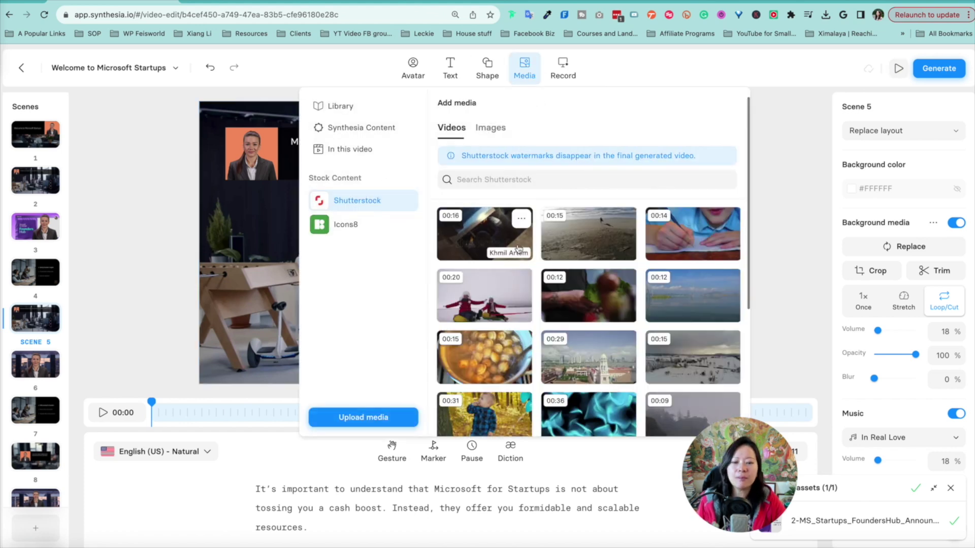
pyautogui.click(370, 223)
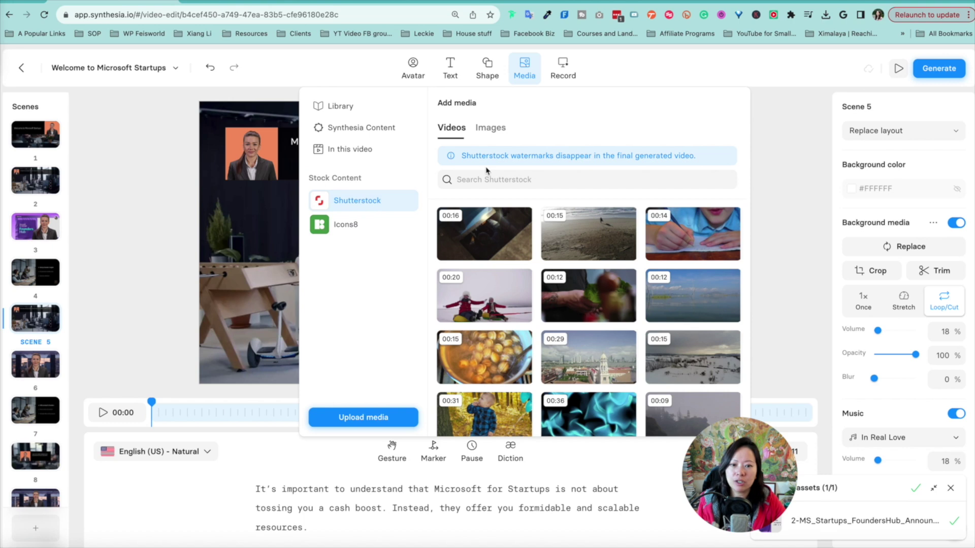
pyautogui.click(372, 202)
pyautogui.click(482, 178)
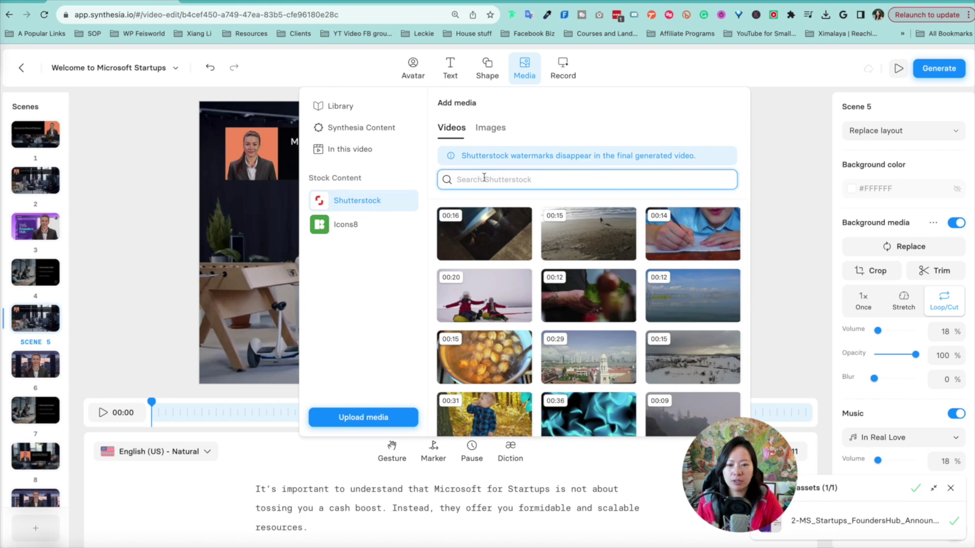
pyautogui.write('startup')
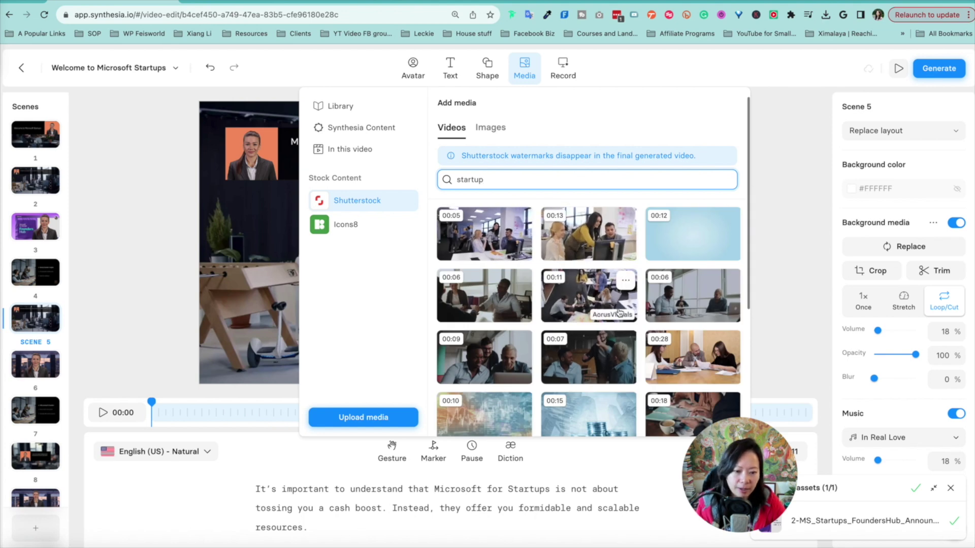
pyautogui.click(597, 299)
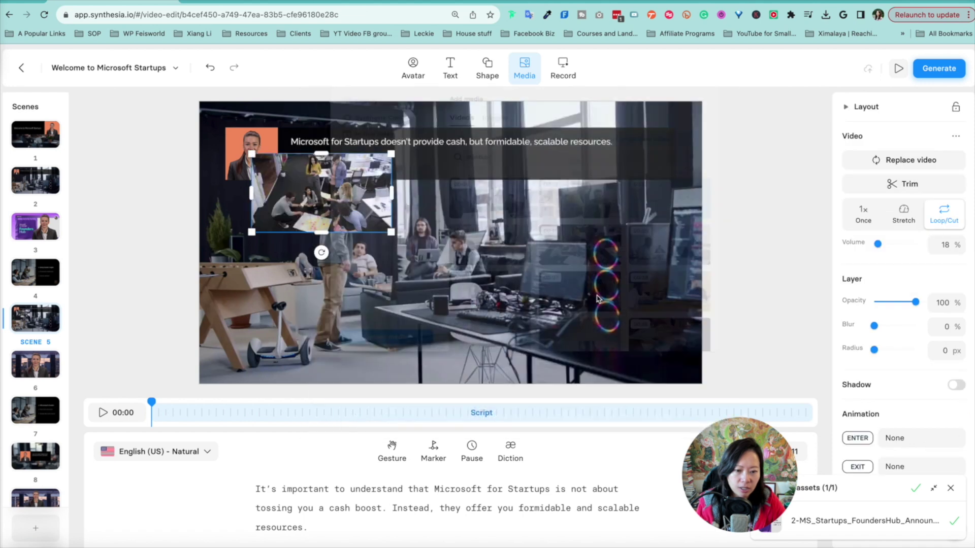
pyautogui.moveTo(321, 164); pyautogui.dragTo(747, 365)
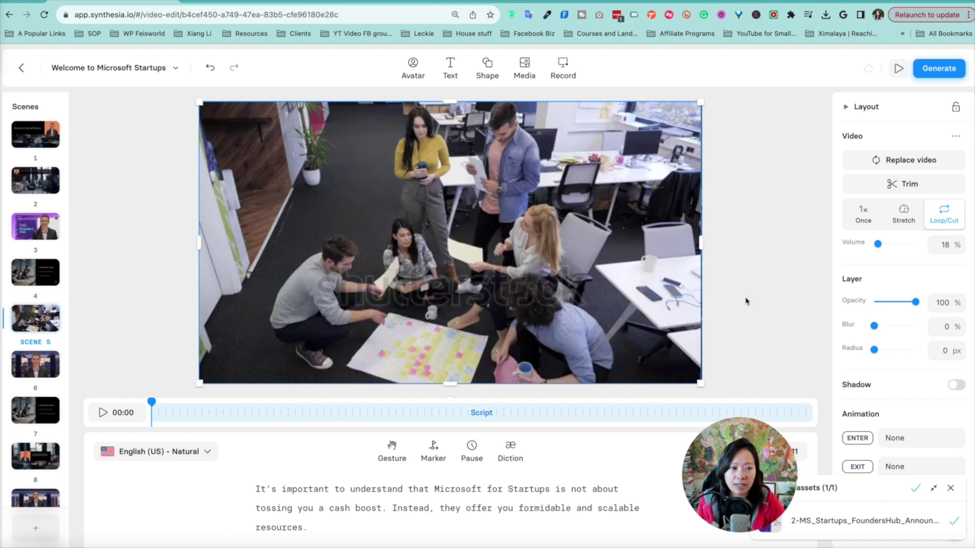
# Send the office clip behind the avatar and set it as scene 5's background.
pyautogui.rightClick(640, 199)
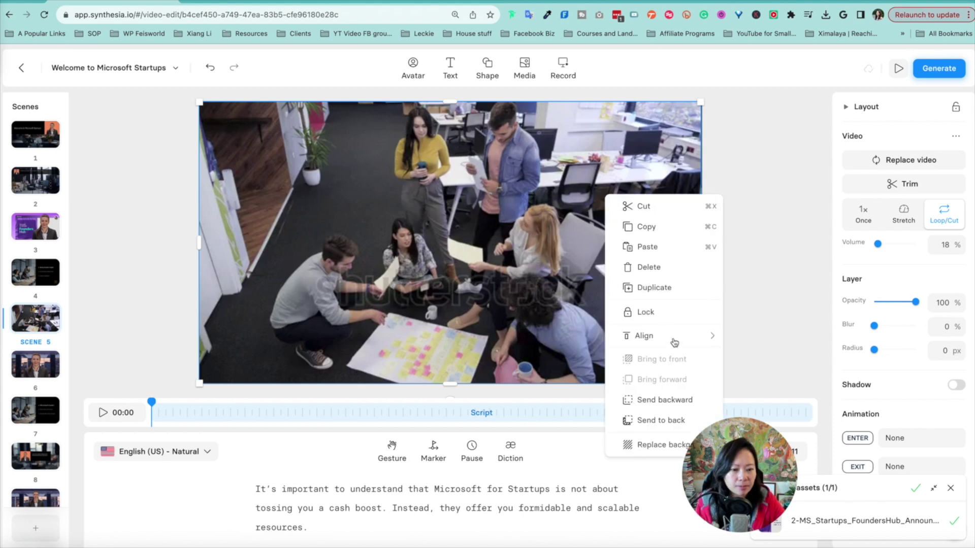
pyautogui.click(680, 401)
pyautogui.rightClick(666, 323)
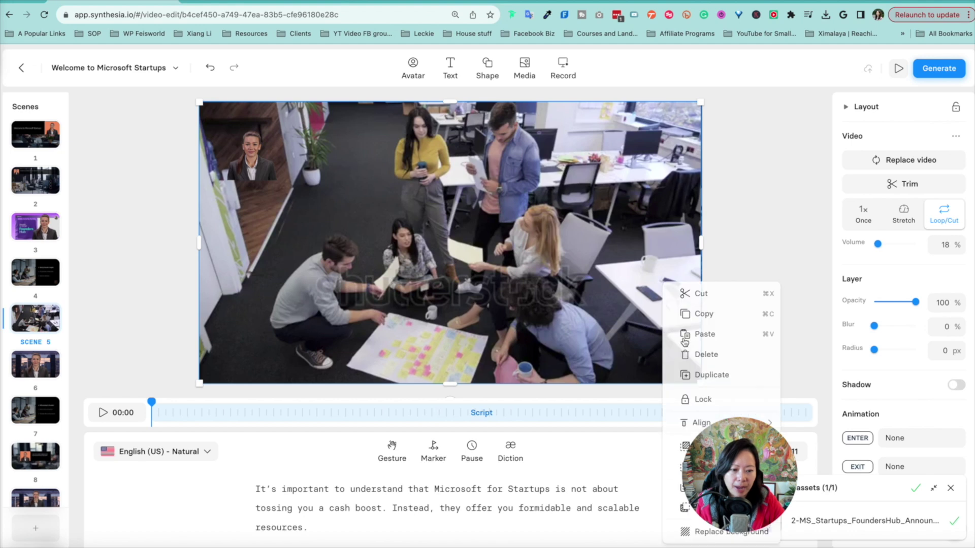
pyautogui.click(721, 532)
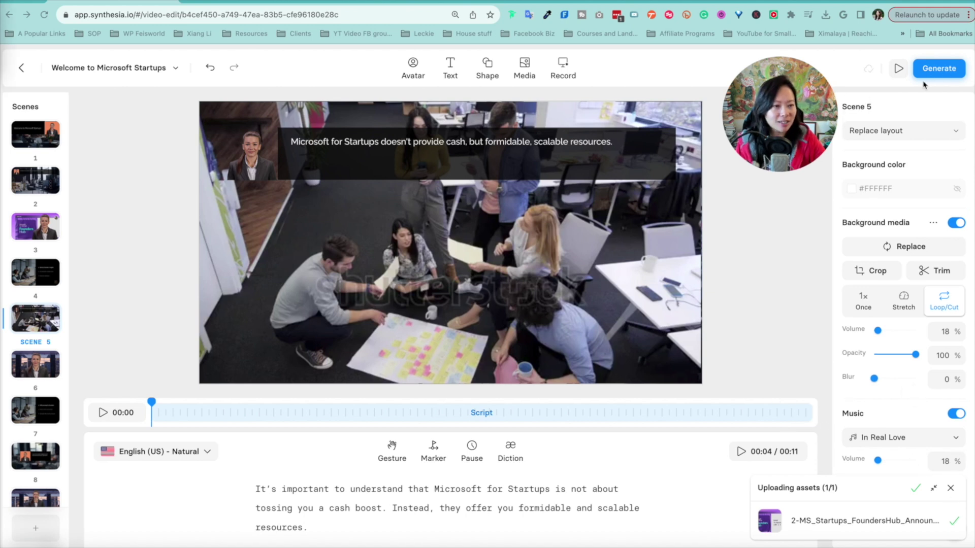
# Generate the video with captions left off, accepting the 9-minute processing.
pyautogui.click(947, 74)
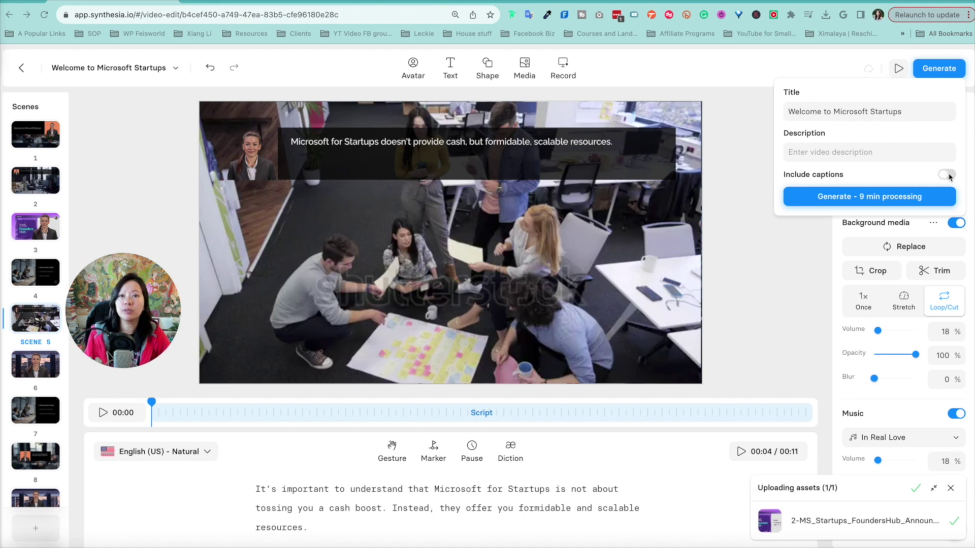
pyautogui.click(902, 197)
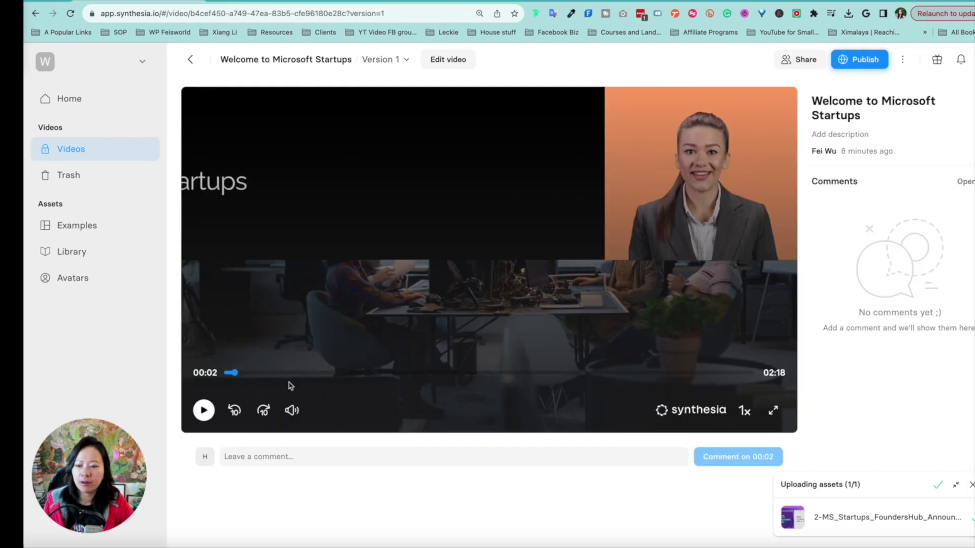
# Scrub the finished video's player to 00:08.
pyautogui.moveTo(231, 372); pyautogui.dragTo(255, 373)
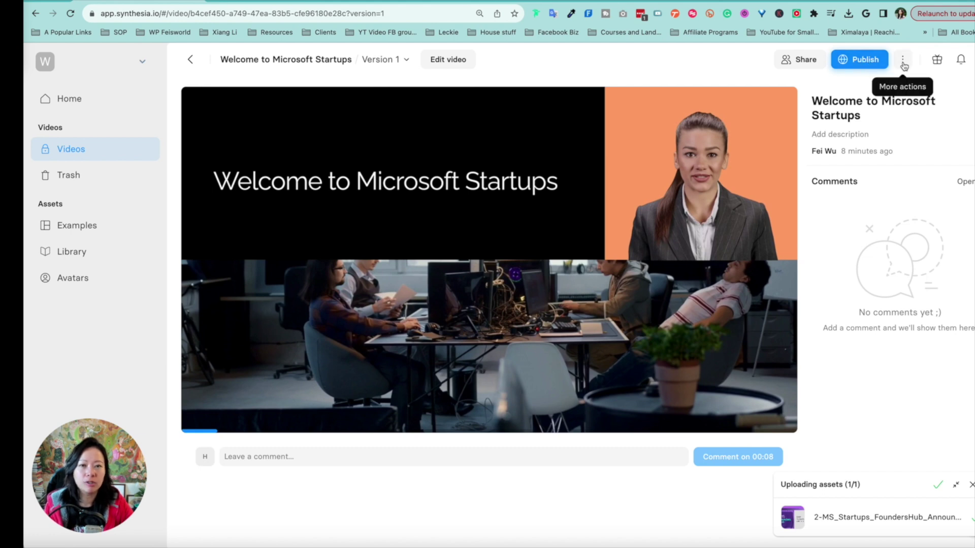
pyautogui.click(903, 63)
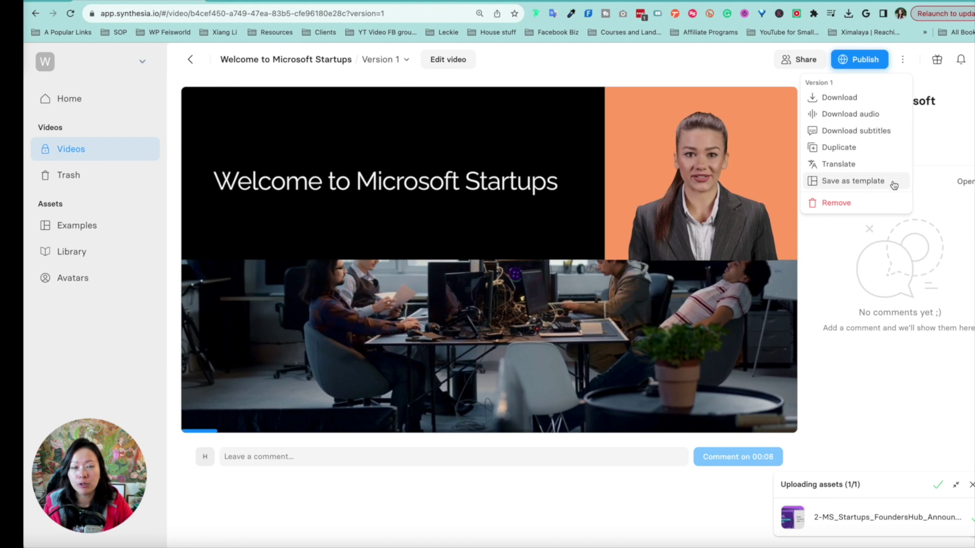
pyautogui.click(779, 67)
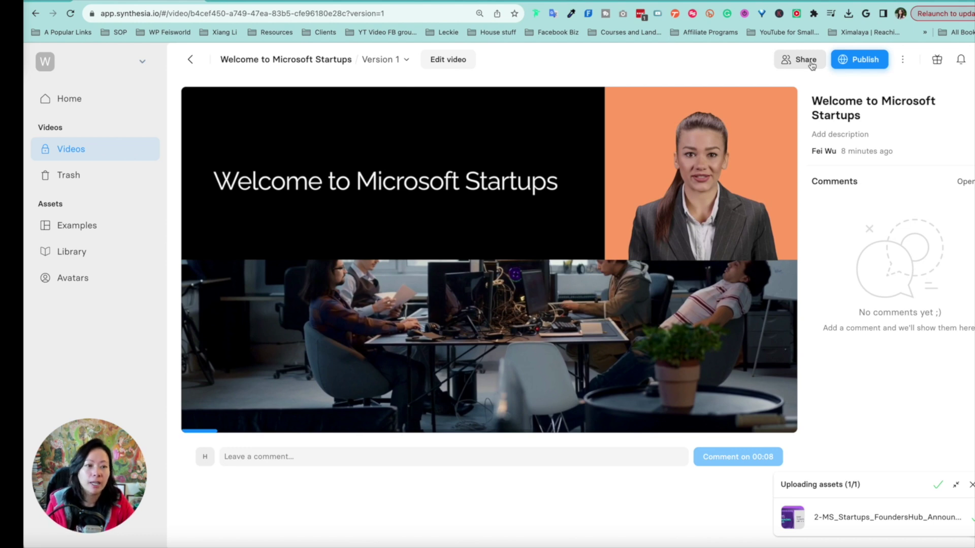
pyautogui.click(812, 66)
# Review the Share panel's invite field and 'Can comment' permission without inviting anyone.
pyautogui.click(737, 131)
pyautogui.click(771, 102)
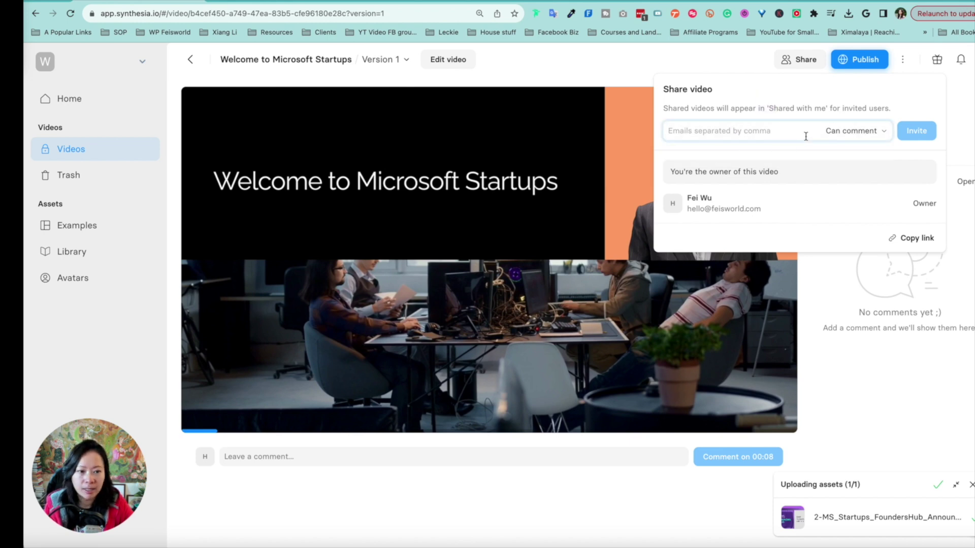
pyautogui.click(861, 132)
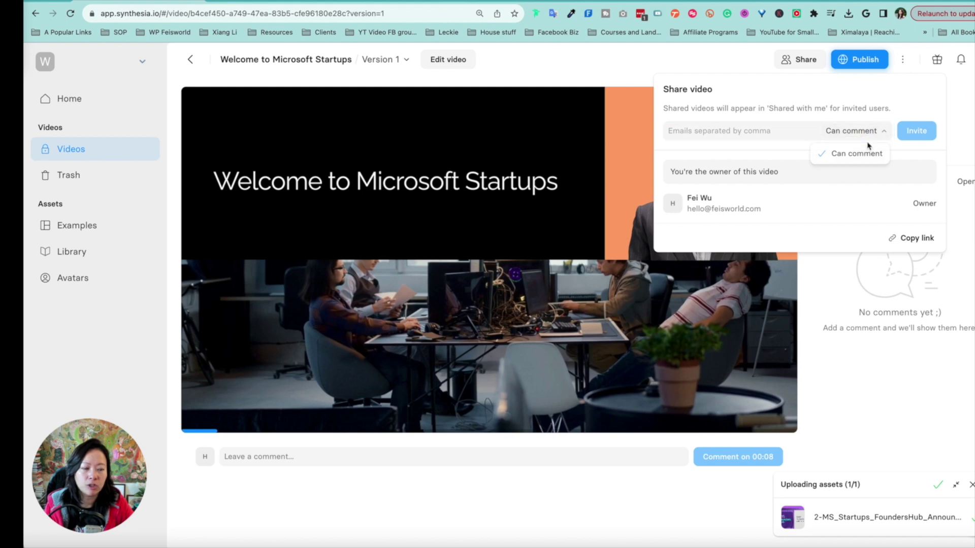
pyautogui.click(864, 131)
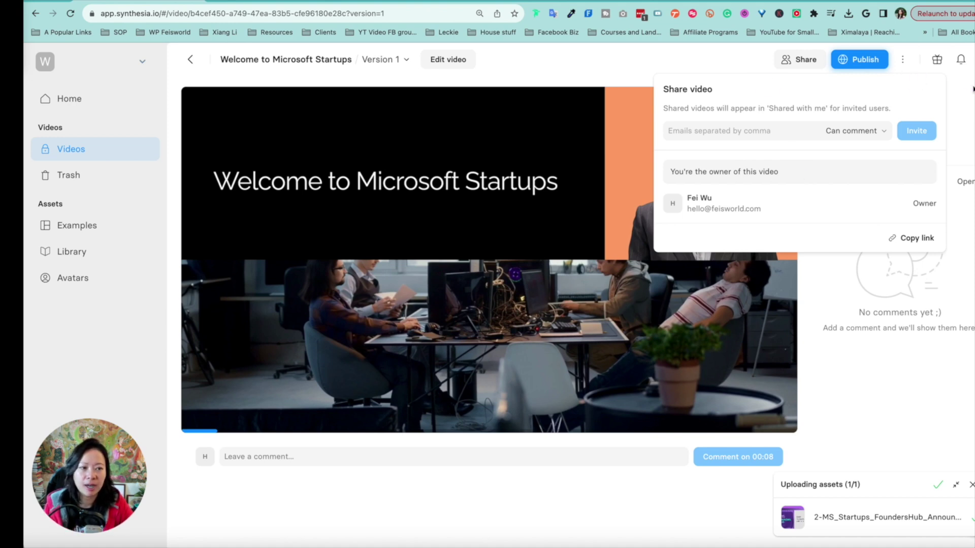
pyautogui.click(965, 86)
pyautogui.click(867, 63)
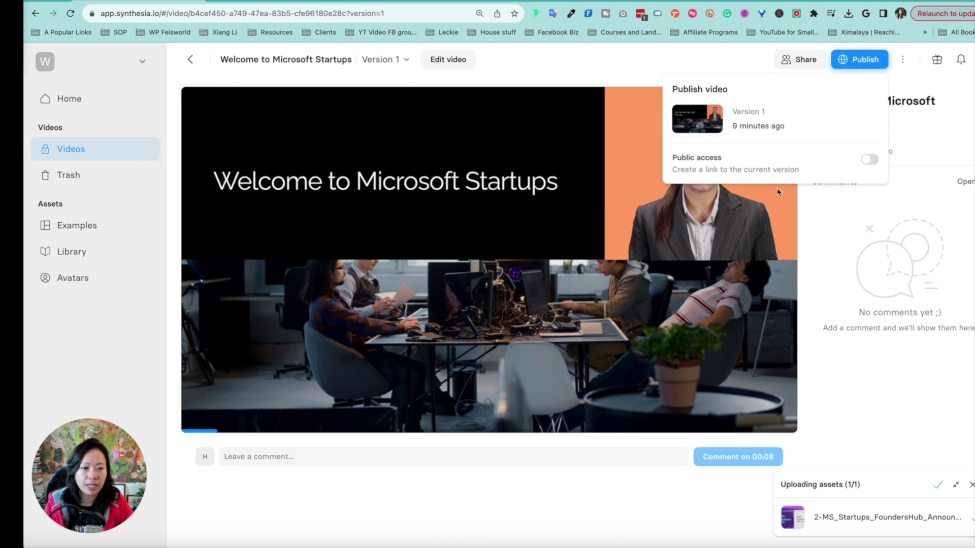
# Turn on public access, copy the embed code, and enable the share page's call-to-action.
pyautogui.click(867, 159)
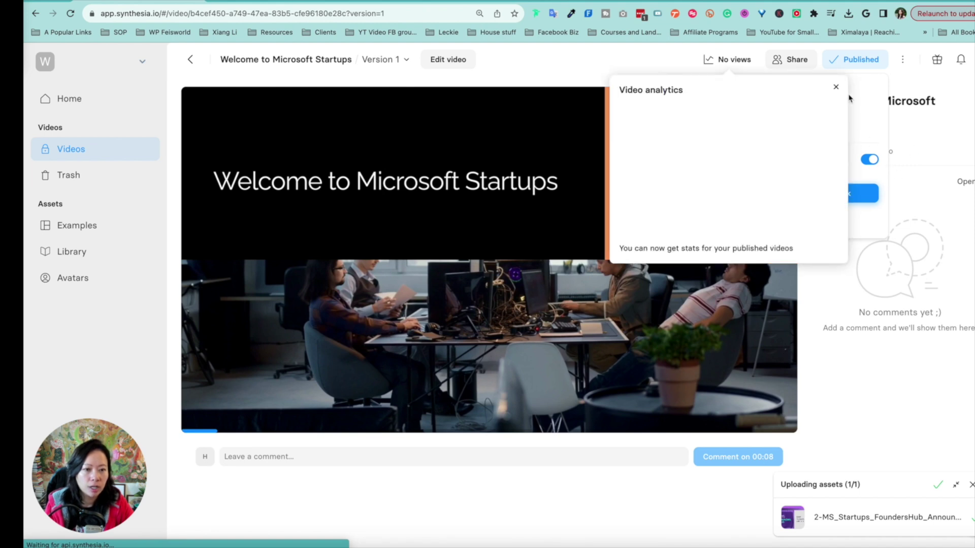
pyautogui.click(835, 86)
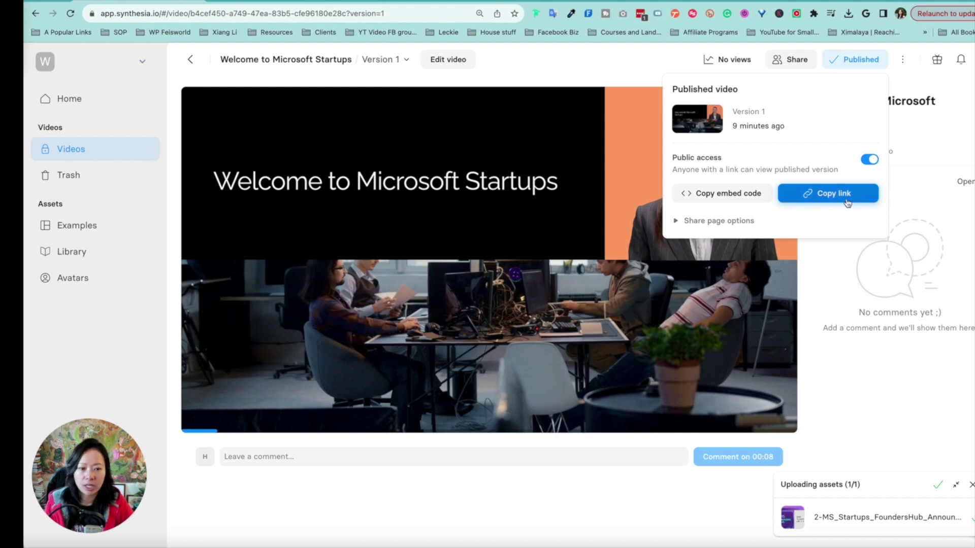
pyautogui.click(742, 201)
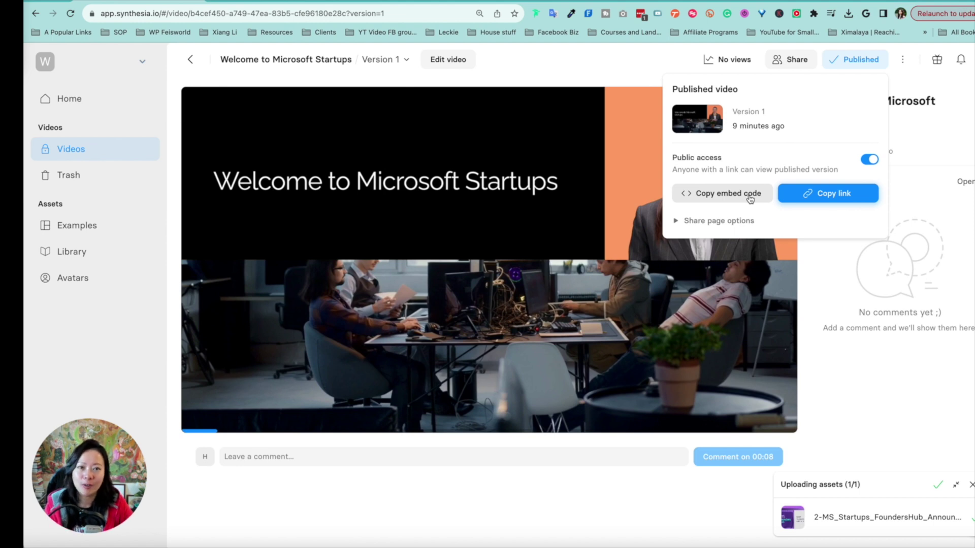
pyautogui.click(691, 220)
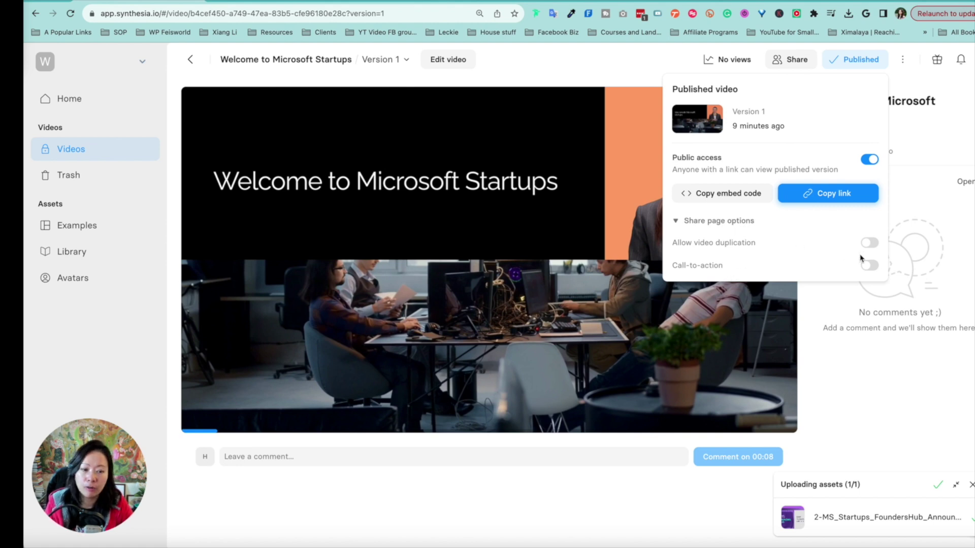
pyautogui.click(868, 265)
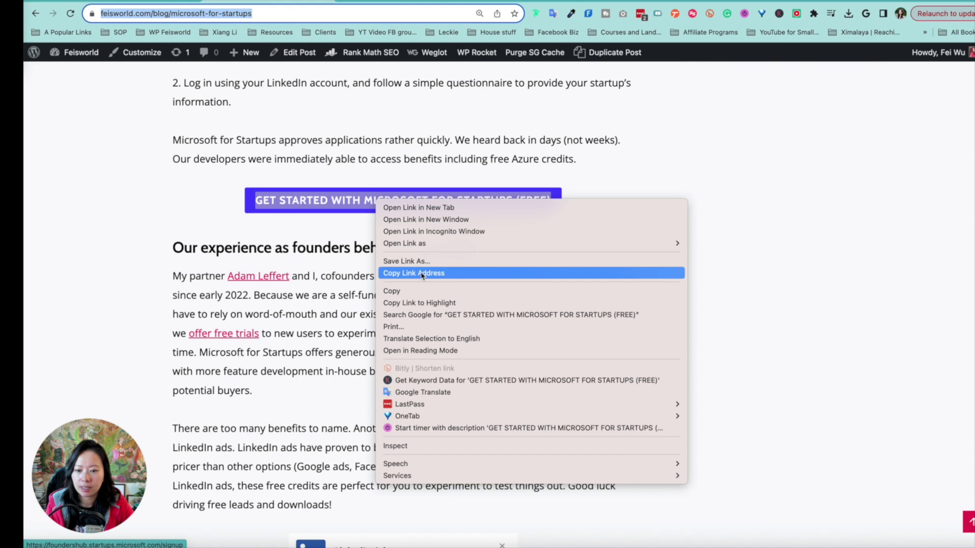
# Copy the link address of the 'GET STARTED WITH MICROSOFT FOR STARTUPS (FREE)' call-out.
pyautogui.click(422, 274)
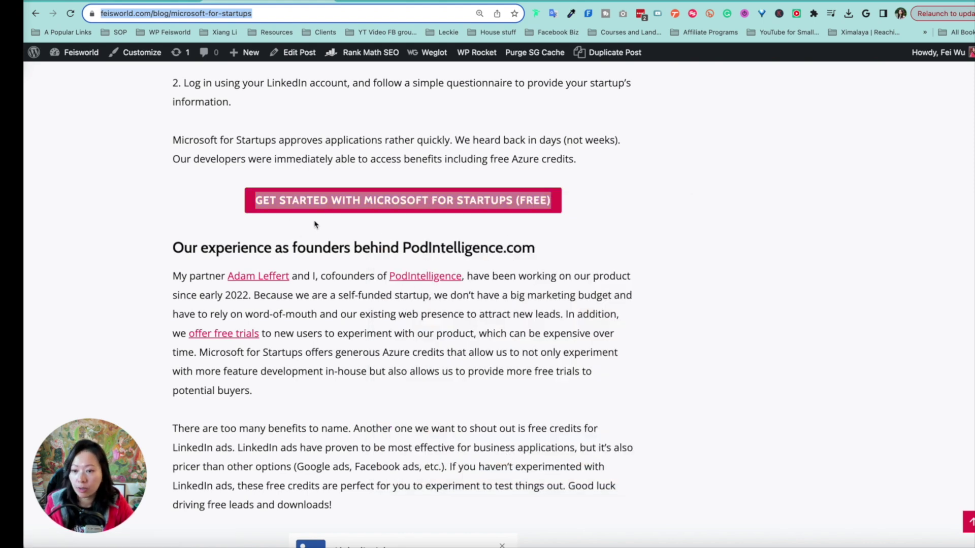
pyautogui.click(384, 2)
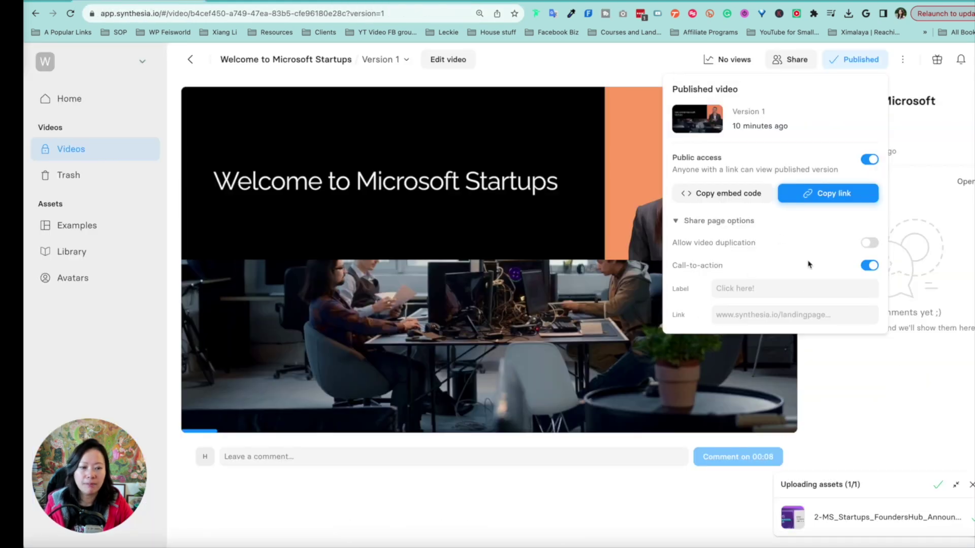
# Add a call-to-action labelled 'Get started with Microsoft for Startups' linking to the pasted Founders Hub signup link.
pyautogui.click(801, 289)
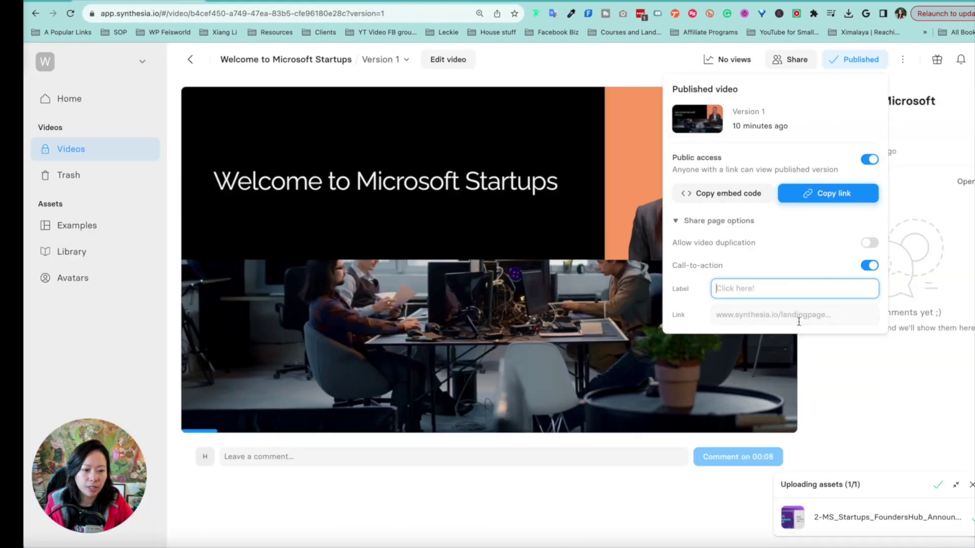
pyautogui.click(799, 316)
pyautogui.press('super+v')
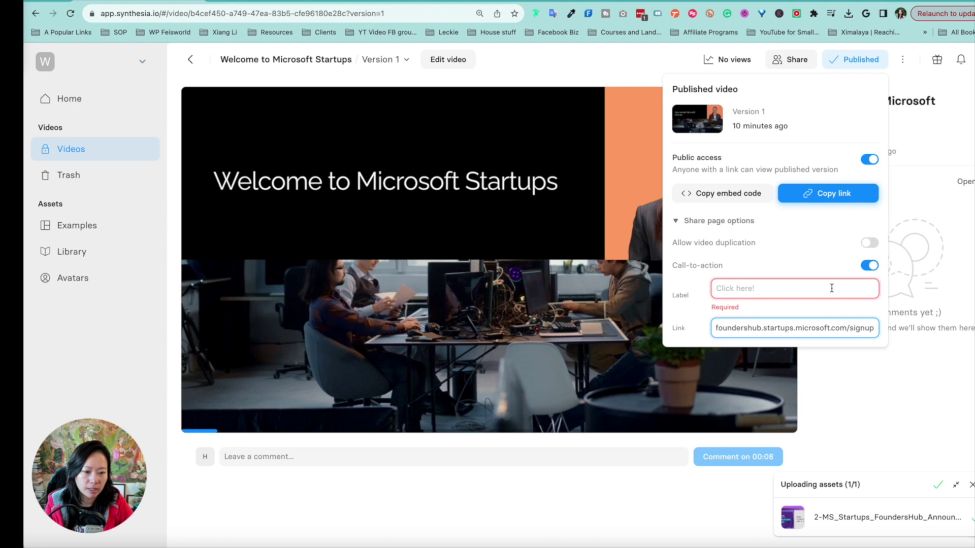
pyautogui.click(831, 288)
pyautogui.write('Get start')
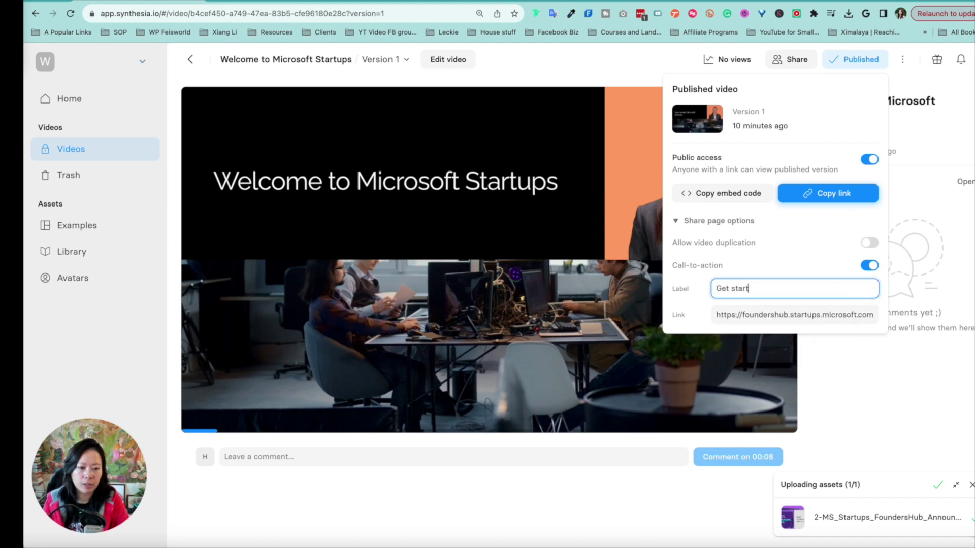
pyautogui.write('ed with Microsoft')
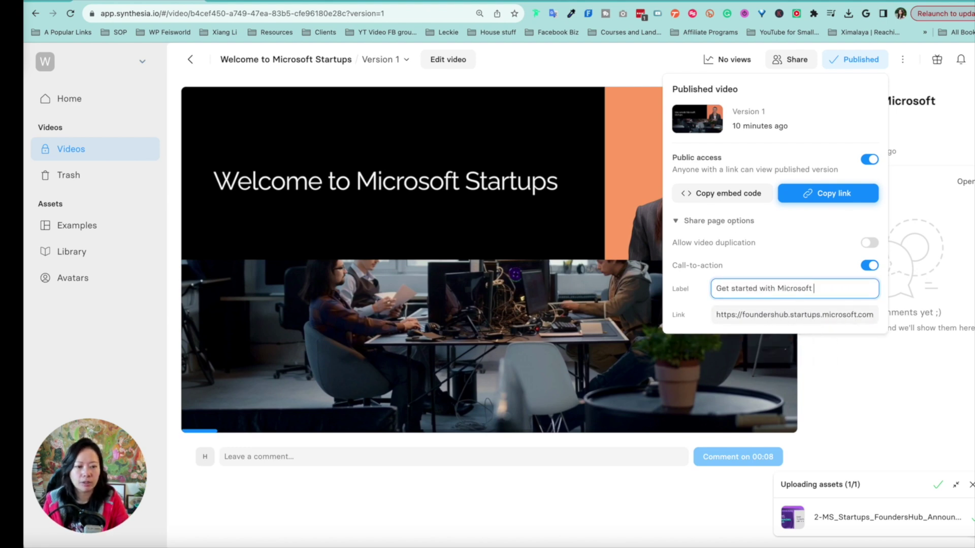
pyautogui.write(' for Startups')
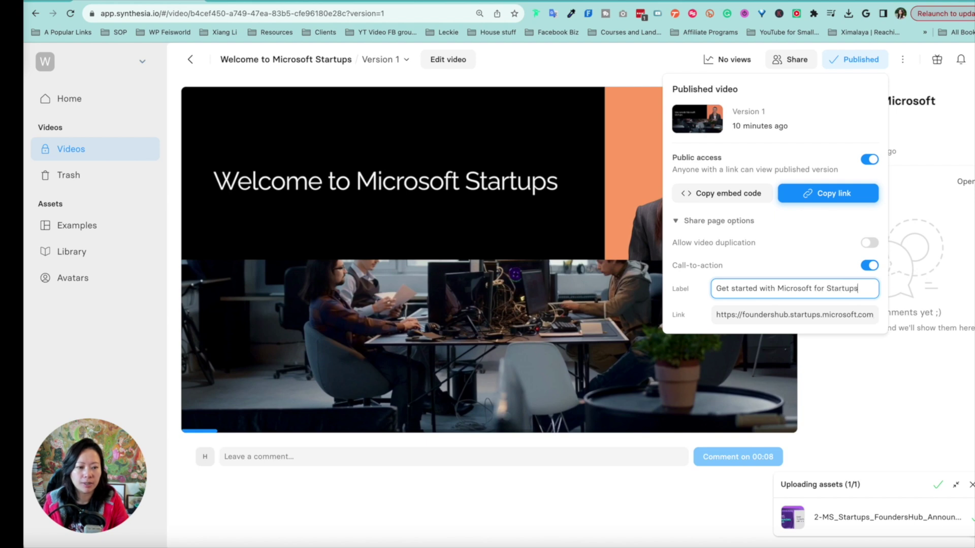
pyautogui.click(814, 269)
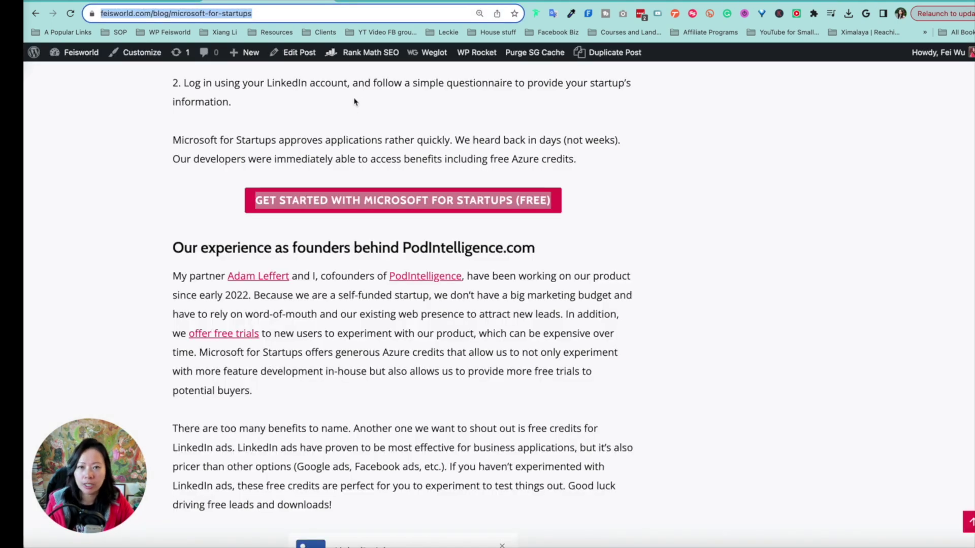
# Open the Microsoft for Startups blog post in the WordPress editor and scroll to the Free credits section.
pyautogui.click(486, 187)
pyautogui.scroll(2, 485, 187)
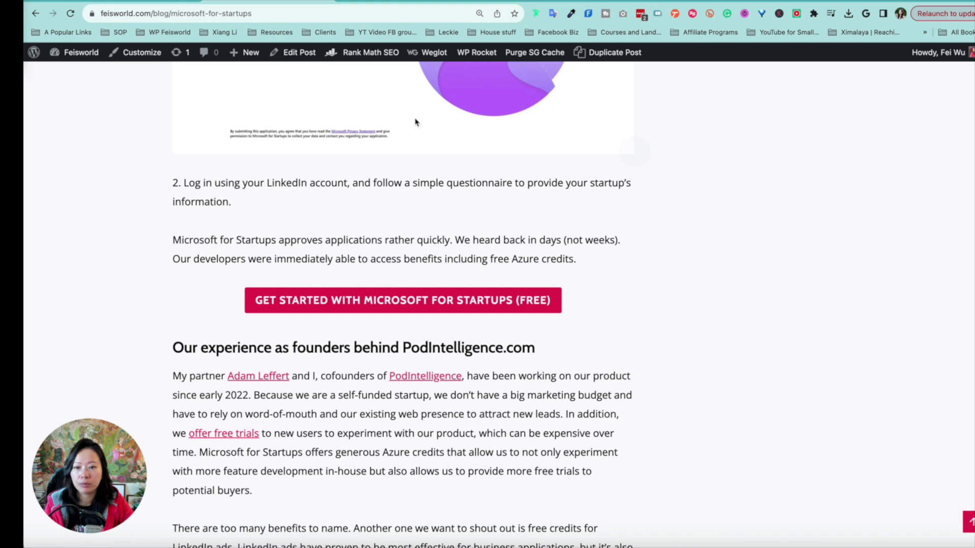
pyautogui.click(299, 54)
pyautogui.scroll(5, 533, 248)
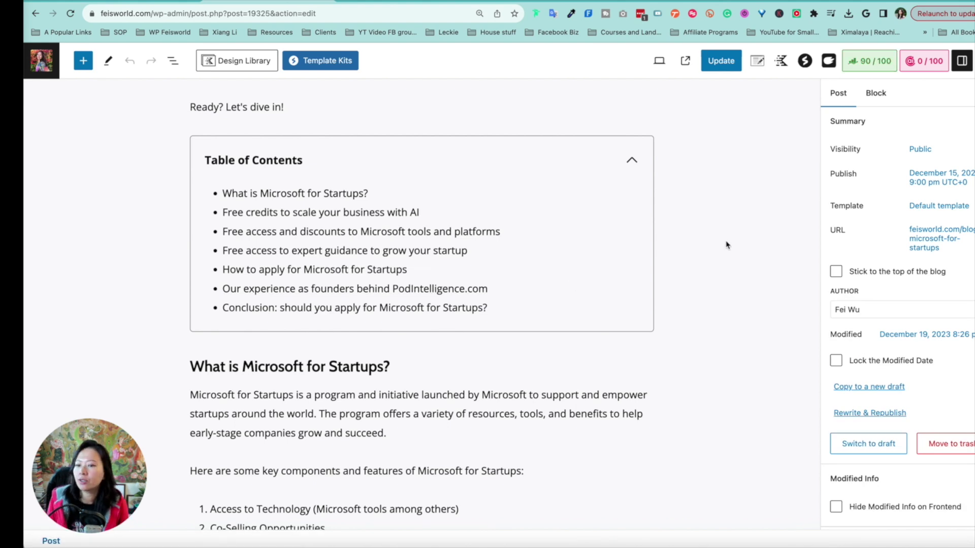
pyautogui.scroll(-5, 700, 255)
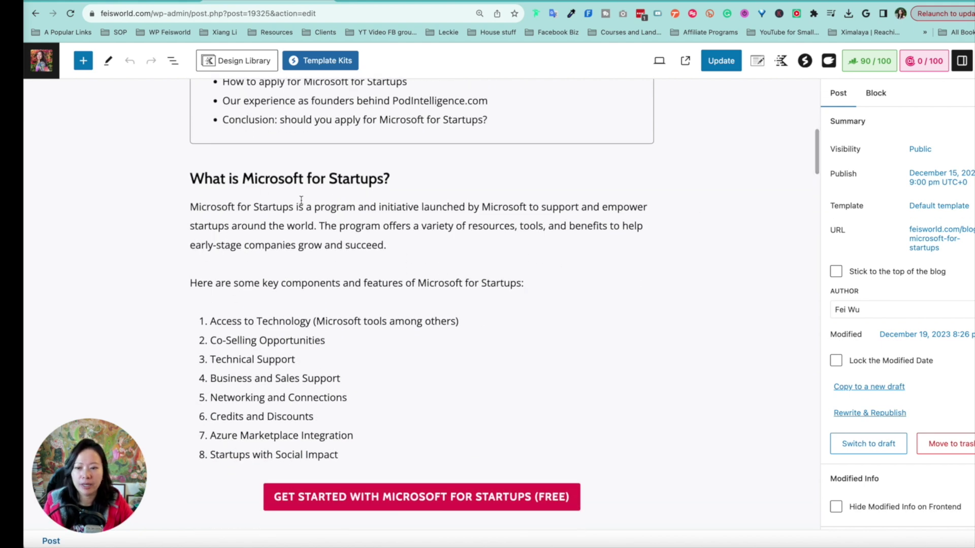
pyautogui.scroll(-1, 300, 199)
pyautogui.scroll(-4, 597, 281)
pyautogui.scroll(-4, 597, 280)
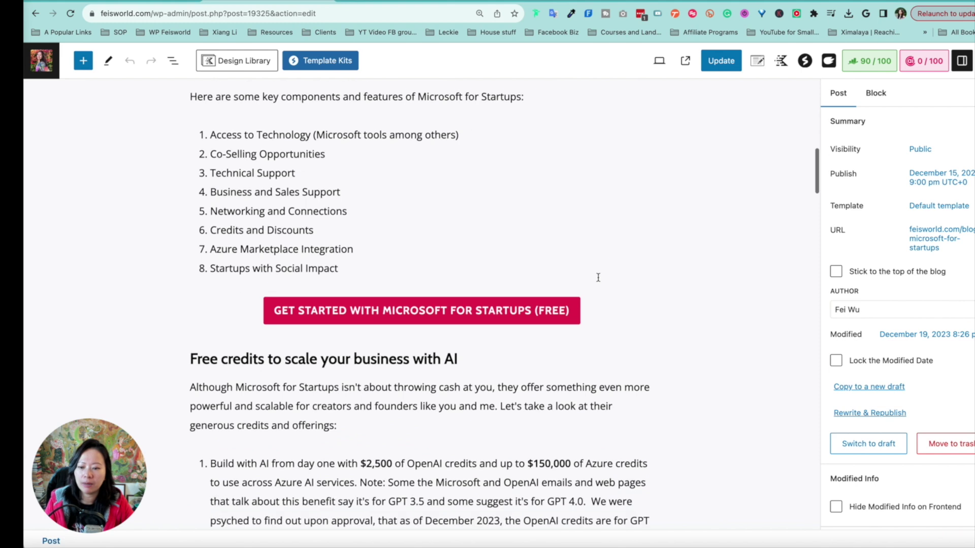
pyautogui.scroll(-3, 462, 324)
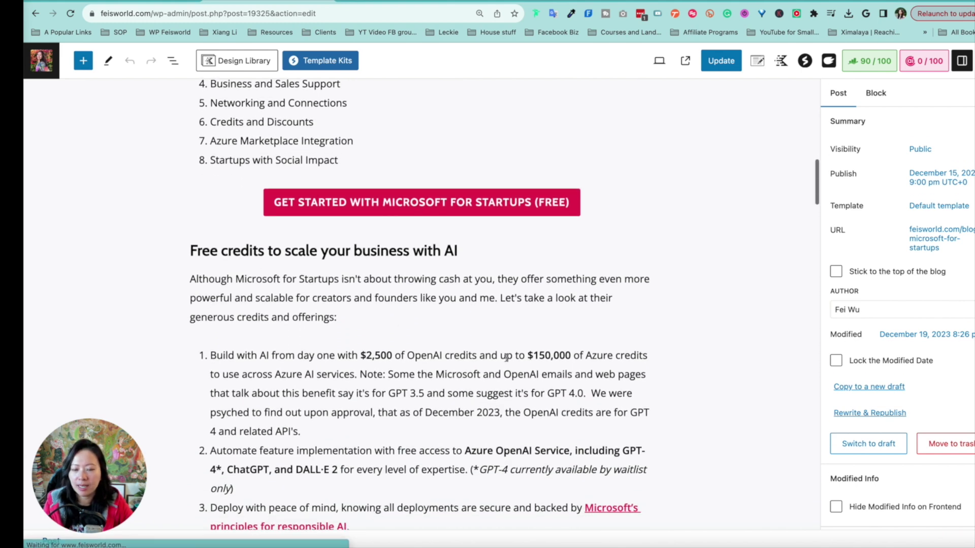
pyautogui.scroll(-2, 557, 353)
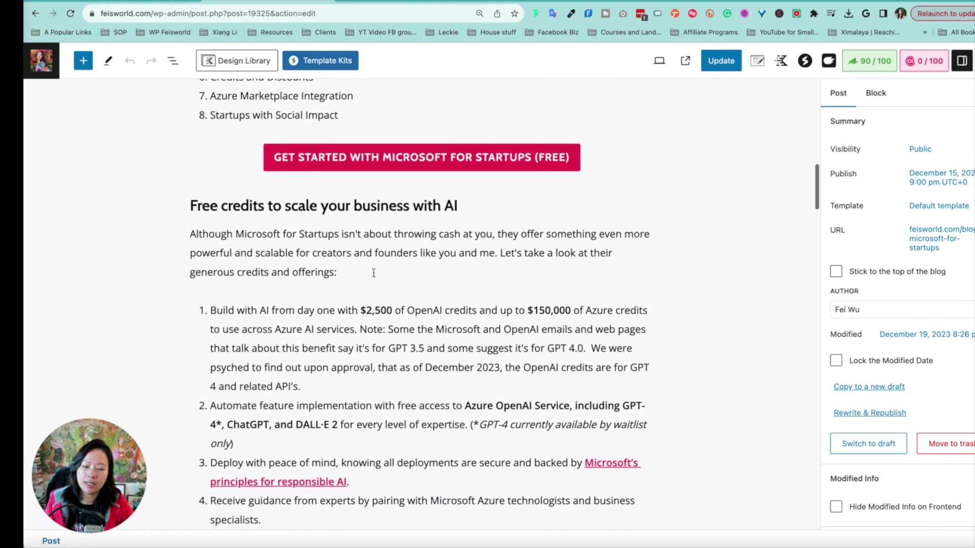
# Insert a heading 'AI Video Tutorial' above 'Free credits to scale your business with AI'.
pyautogui.click(194, 205)
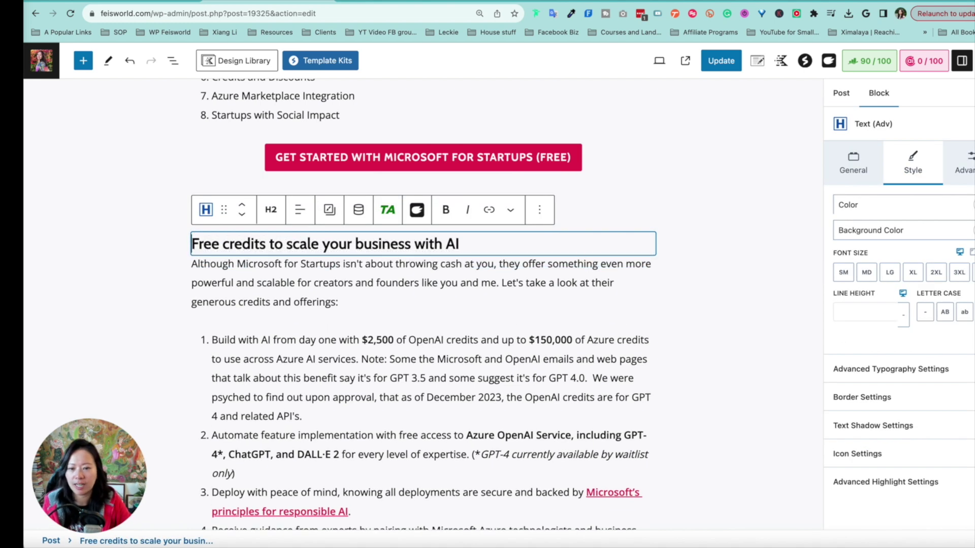
pyautogui.press('Return')
pyautogui.click(599, 209)
pyautogui.write('AI Video Tutor')
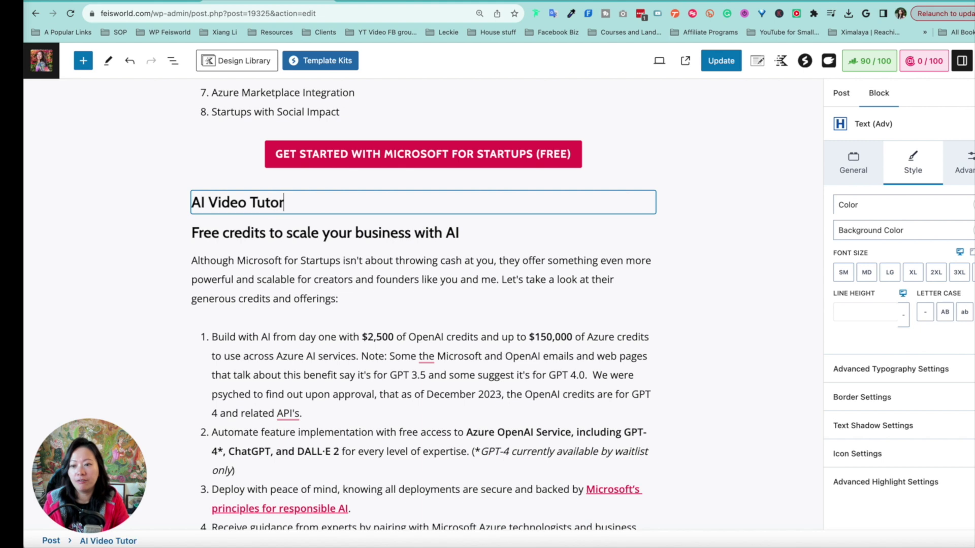
pyautogui.write('ial')
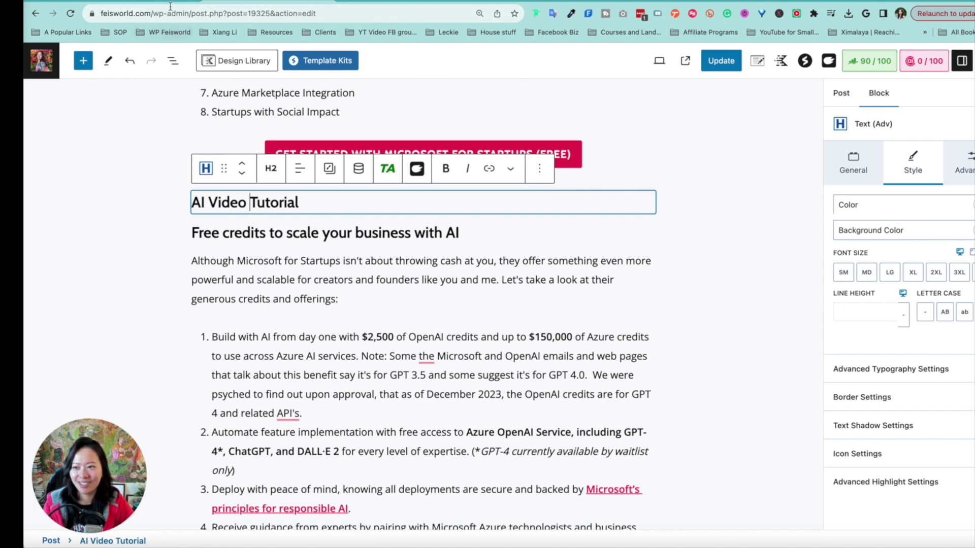
pyautogui.click(187, 4)
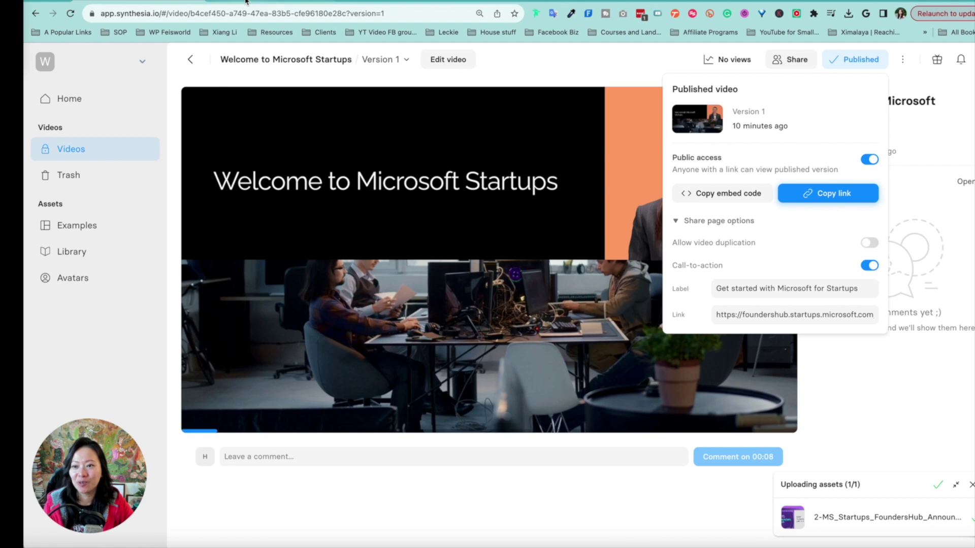
pyautogui.click(244, 3)
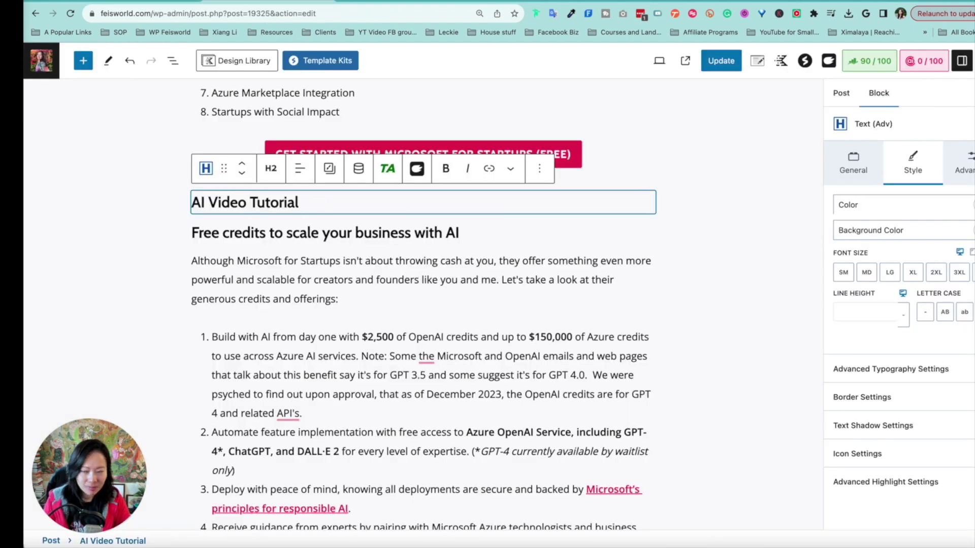
# Paste the Synthesia embed code into a new Custom HTML block below 'AI Video Tutorial' and preview it.
pyautogui.press('Return')
pyautogui.write('/')
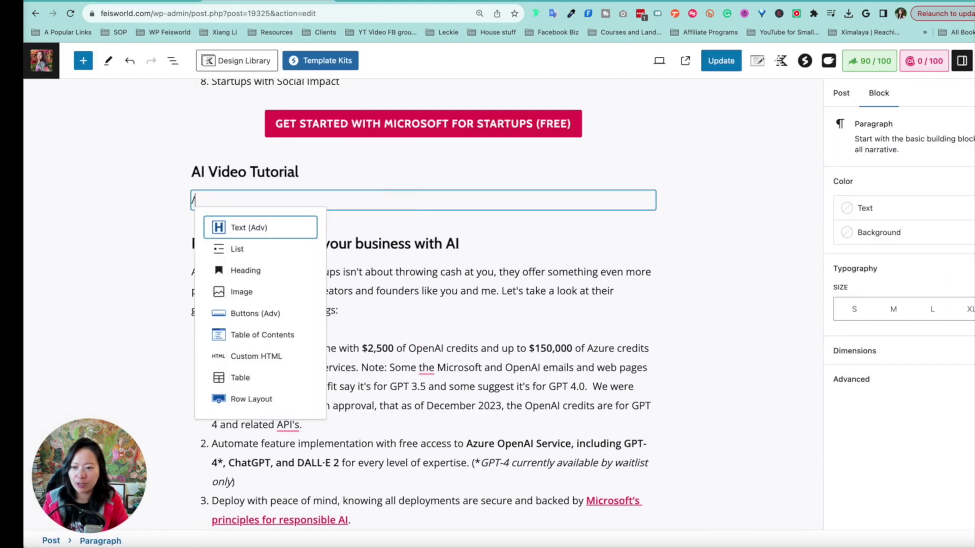
pyautogui.write('html')
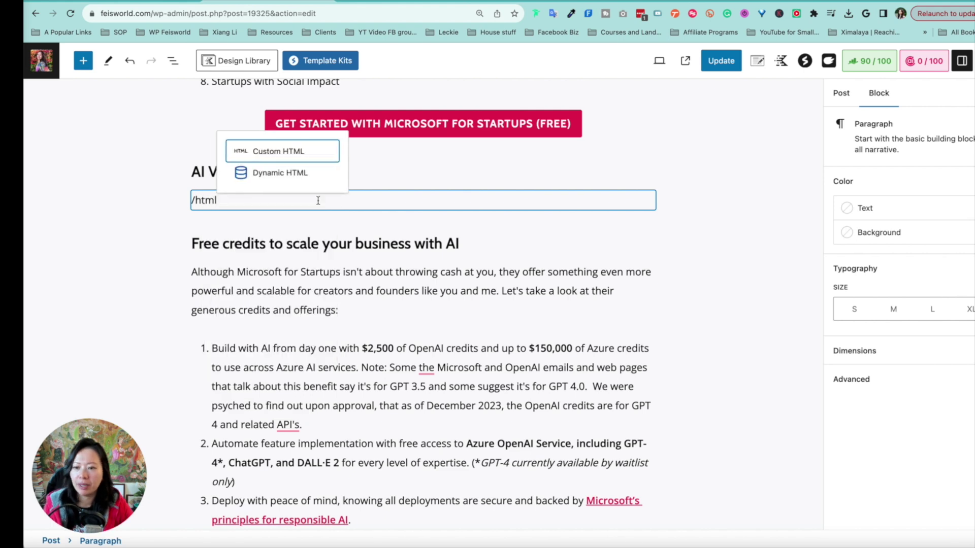
pyautogui.click(304, 154)
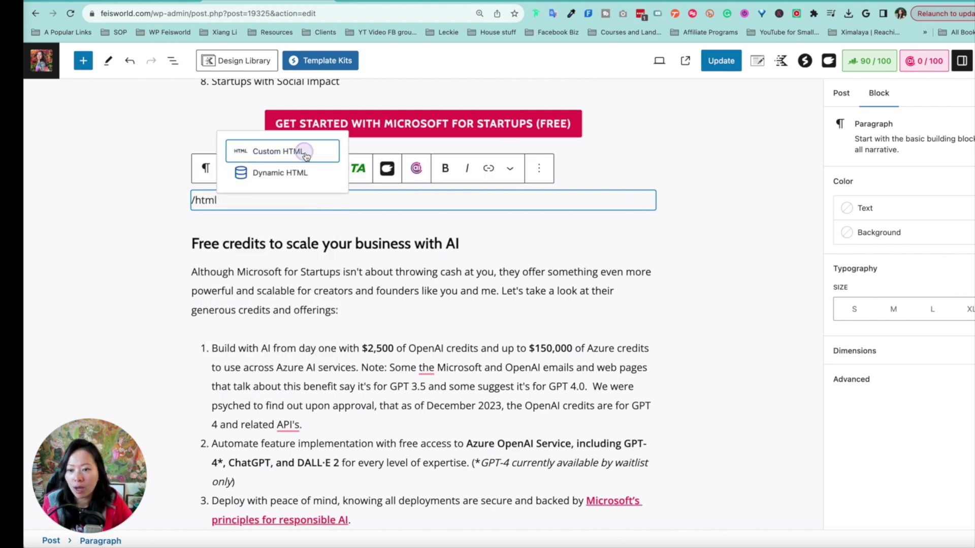
pyautogui.click(304, 207)
pyautogui.write('<div style="position: relative; overflow: hidden; aspect-ratio: 1920/1080"><iframe src="https://share.synthesia.io/embeds/videos/b4cef450-a749-47ea-83b5-cfe96180e28c" loading="lazy" title="Synthesia video player - Welcome to Microsoft Startups" allow="encrypted-media; fullscreen;" style="position: absolute; width: 100%; height: 100%; top: 0; left: 0; border: none; padding: 0; margin: 0; overflow:hidden;"></iframe></div>')
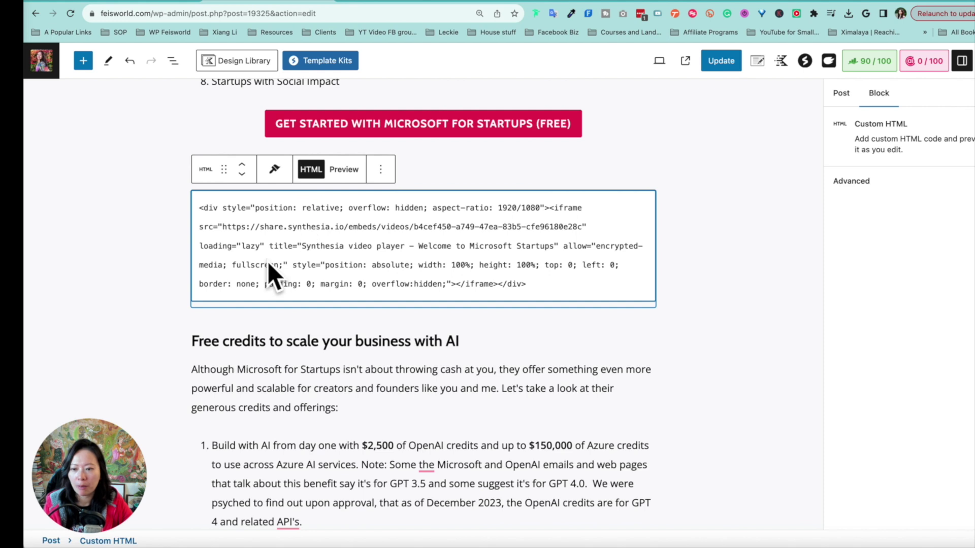
pyautogui.click(343, 169)
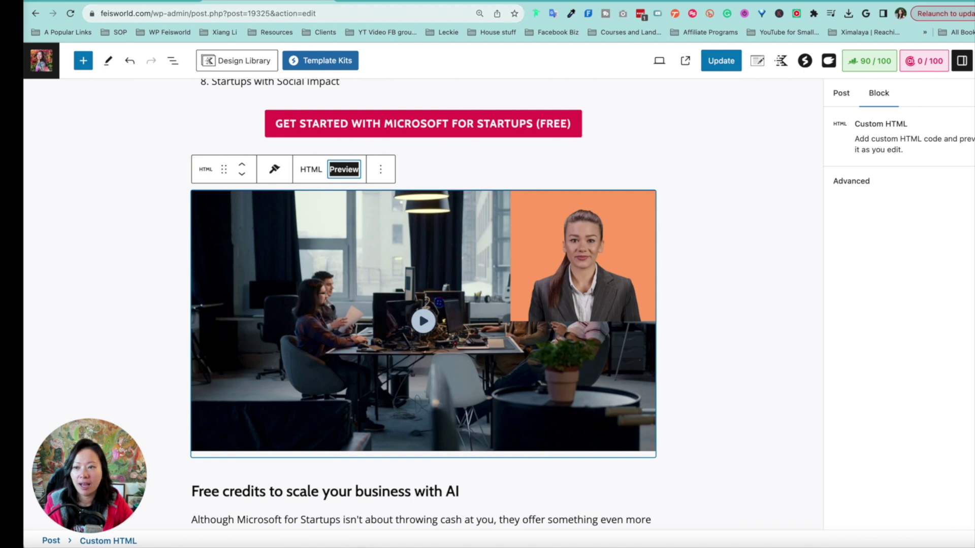
pyautogui.hotkey('ctrl', 'Tab')
# Close the Published panel and view the Synthesia video's view Insights.
pyautogui.click(723, 61)
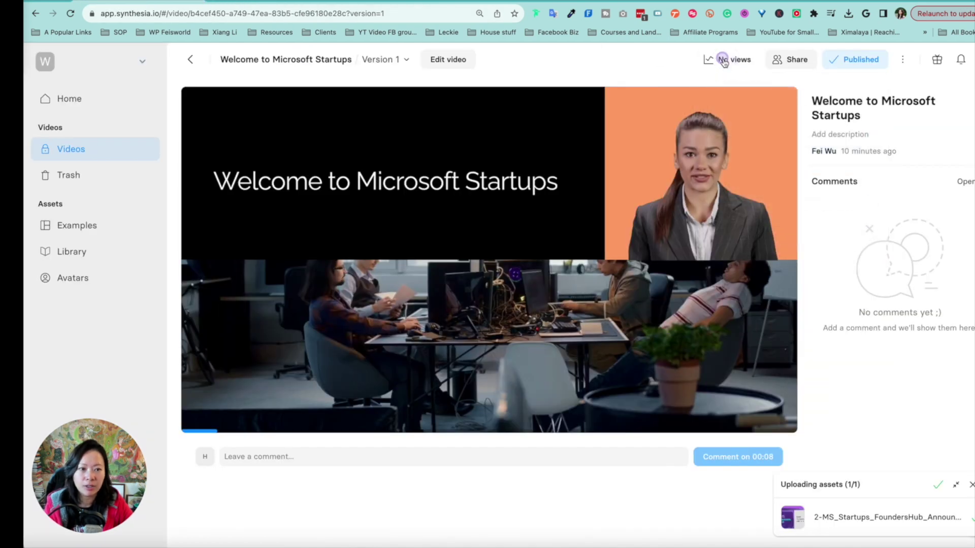
pyautogui.click(725, 60)
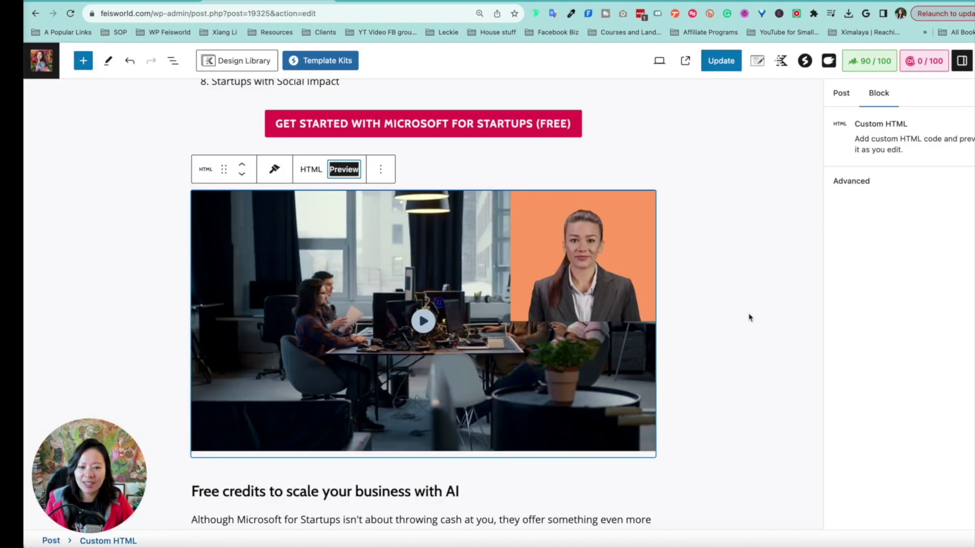
# Add the line 'Thanks to Synthesia's AI video assistant, this video is generated automatically from this post.' under the heading.
pyautogui.click(363, 176)
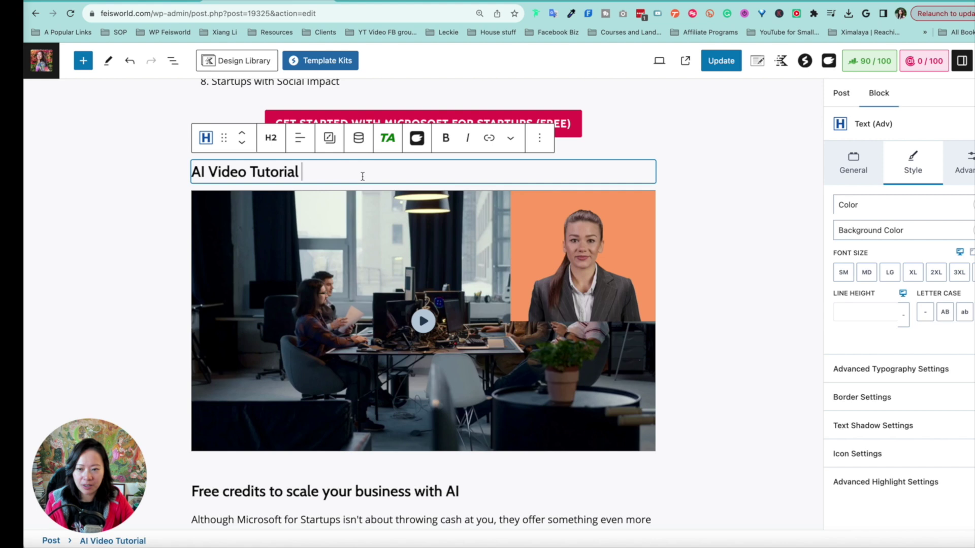
pyautogui.press('Return')
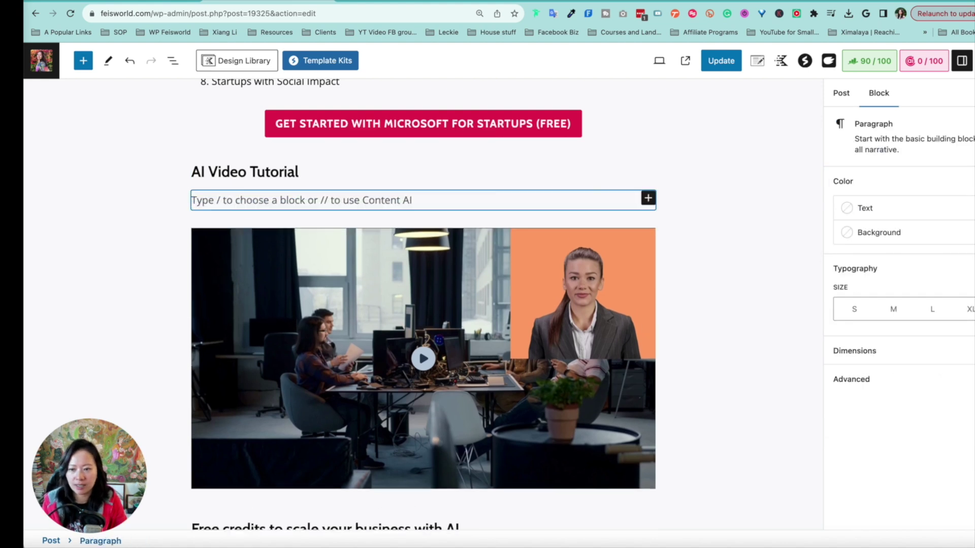
pyautogui.write("Thanks to Synthesia's video assistant")
pyautogui.click(295, 200)
pyautogui.write('AI')
pyautogui.press('End')
pyautogui.write(', this video is generated automatically from this post.')
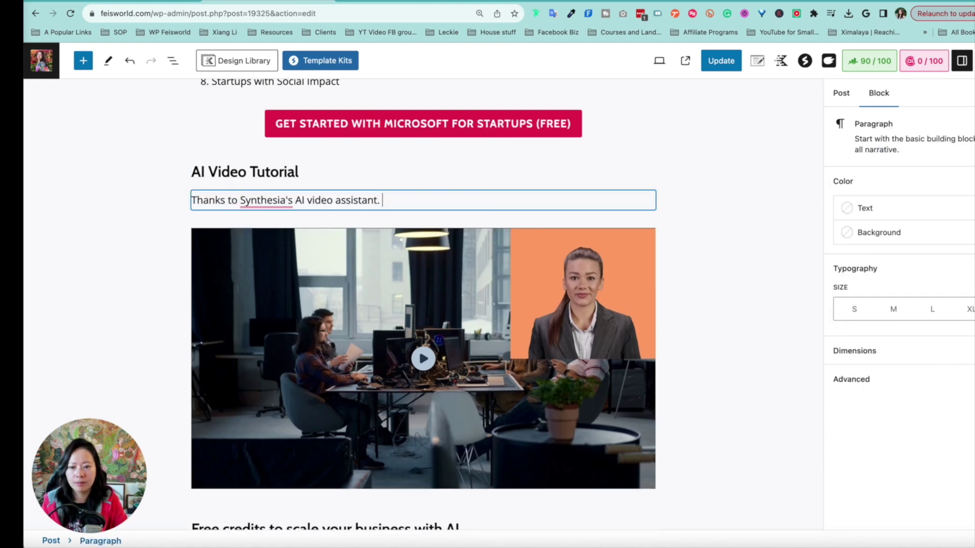
pyautogui.press('Escape')
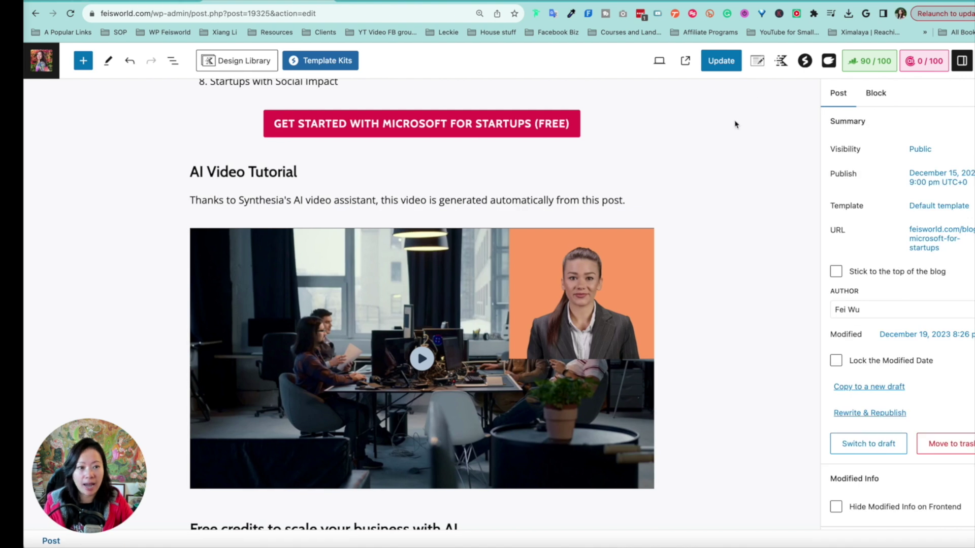
# Update the post and scrub the embedded video to its final frame.
pyautogui.click(725, 62)
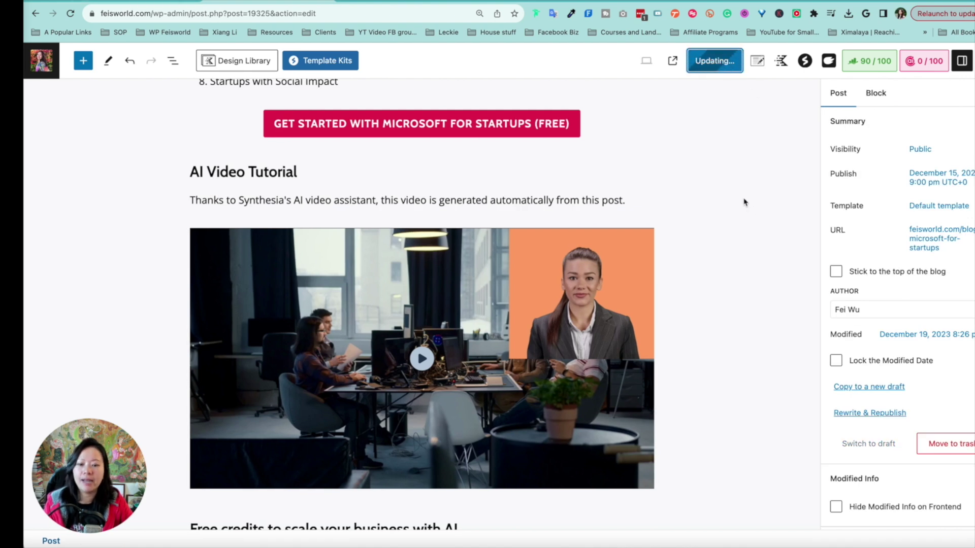
pyautogui.scroll(-2, 745, 202)
pyautogui.click(628, 315)
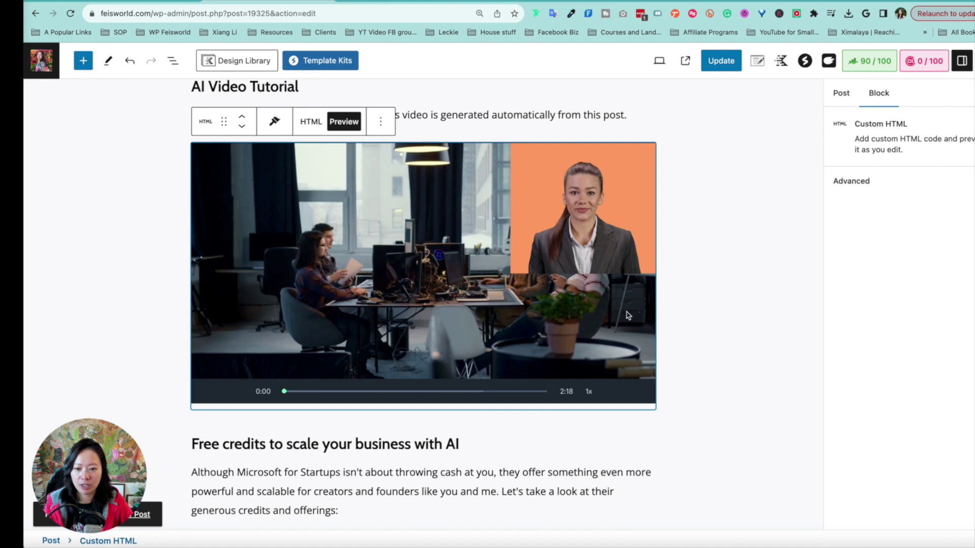
pyautogui.click(544, 391)
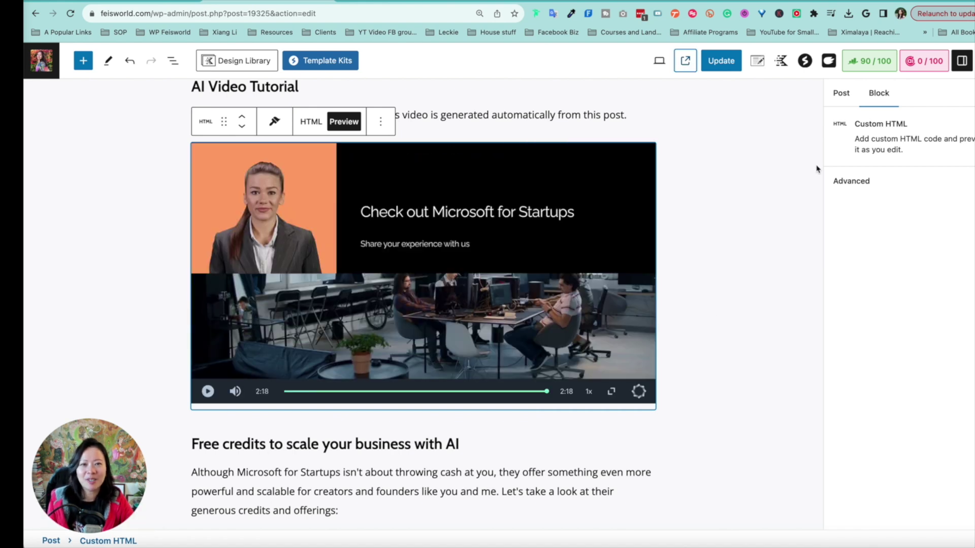